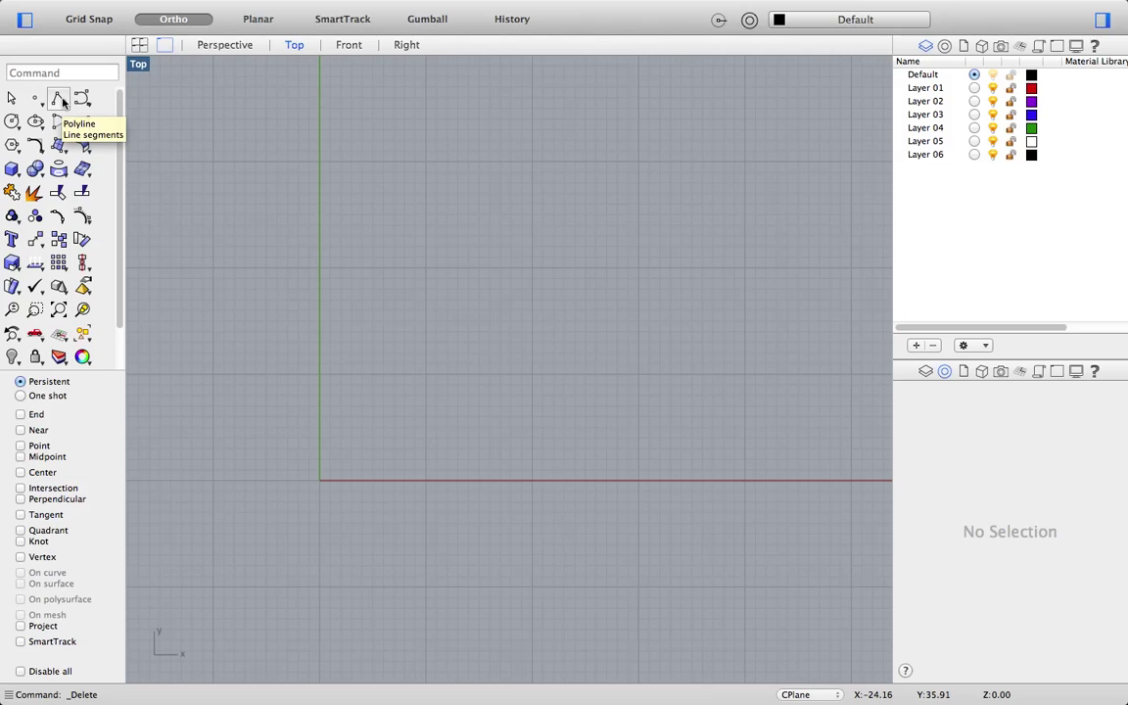
Draw a single diagonal Line from left of centre rising up and to the right
left_click(62, 100)
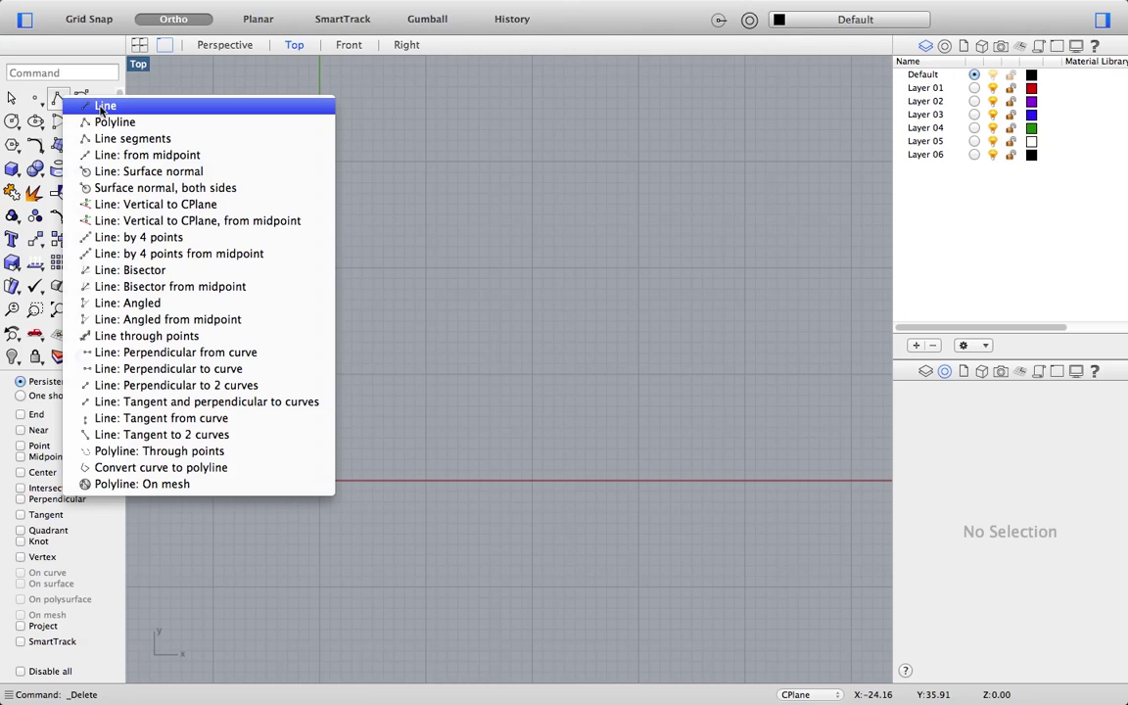
left_click(101, 108)
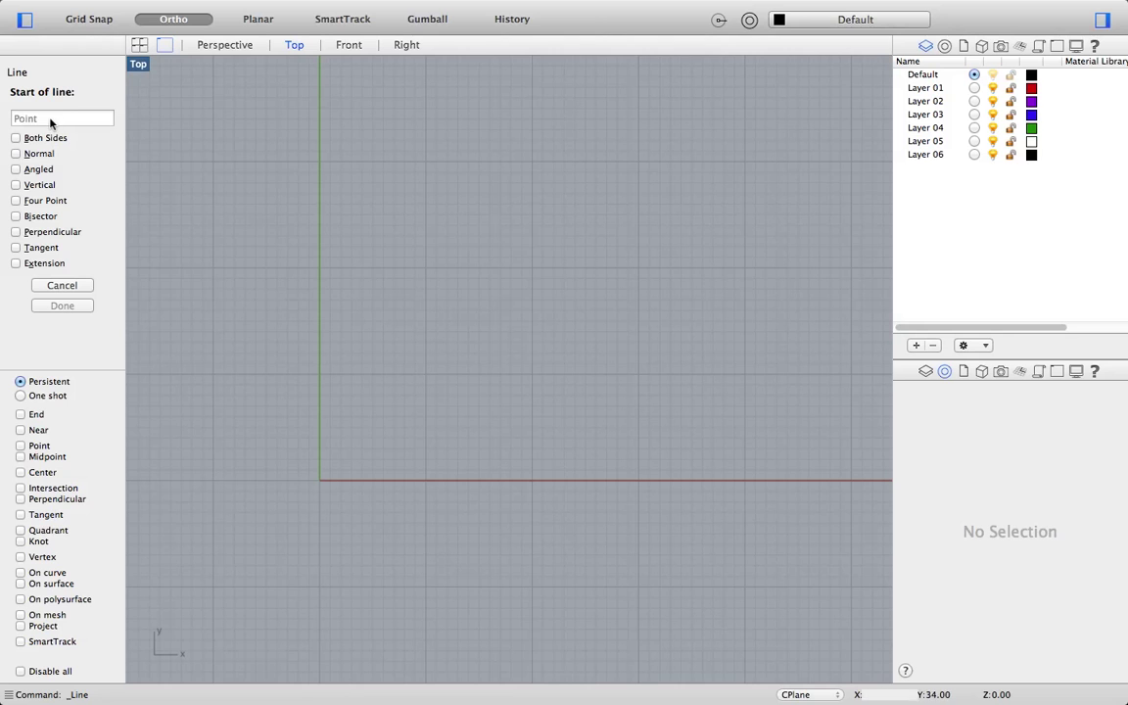
left_click(391, 338)
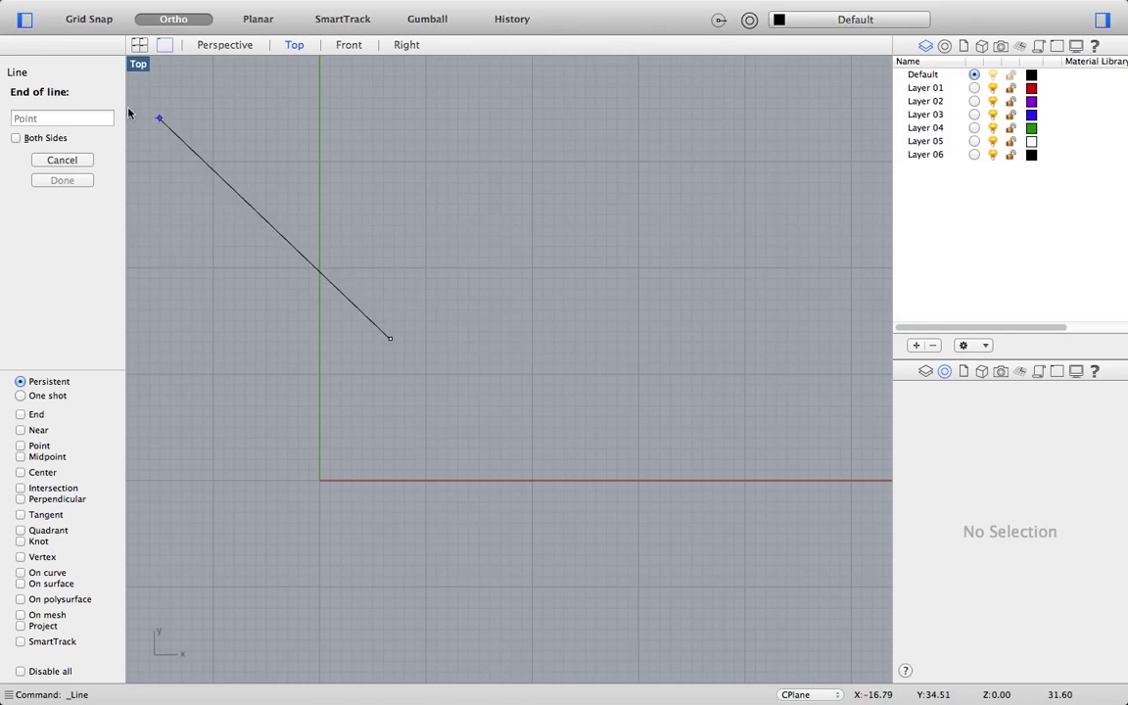
left_click(575, 236)
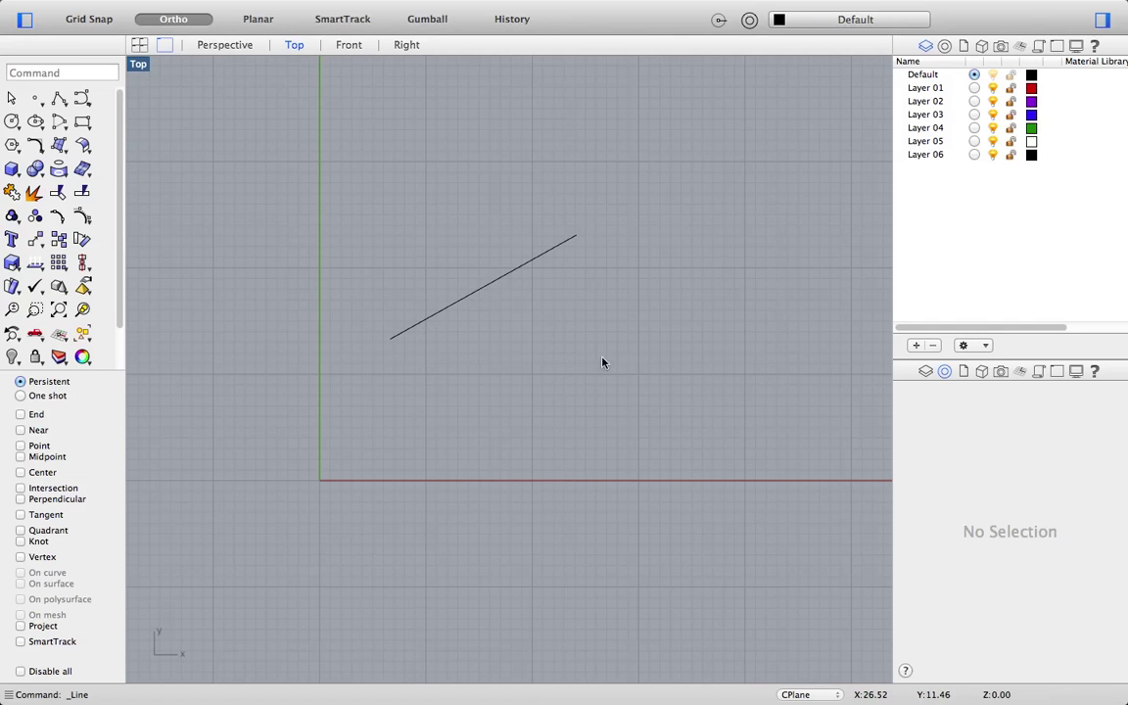
Repeat Line to draw a short horizontal line using the Both Sides option and Ortho
right_click(566, 334)
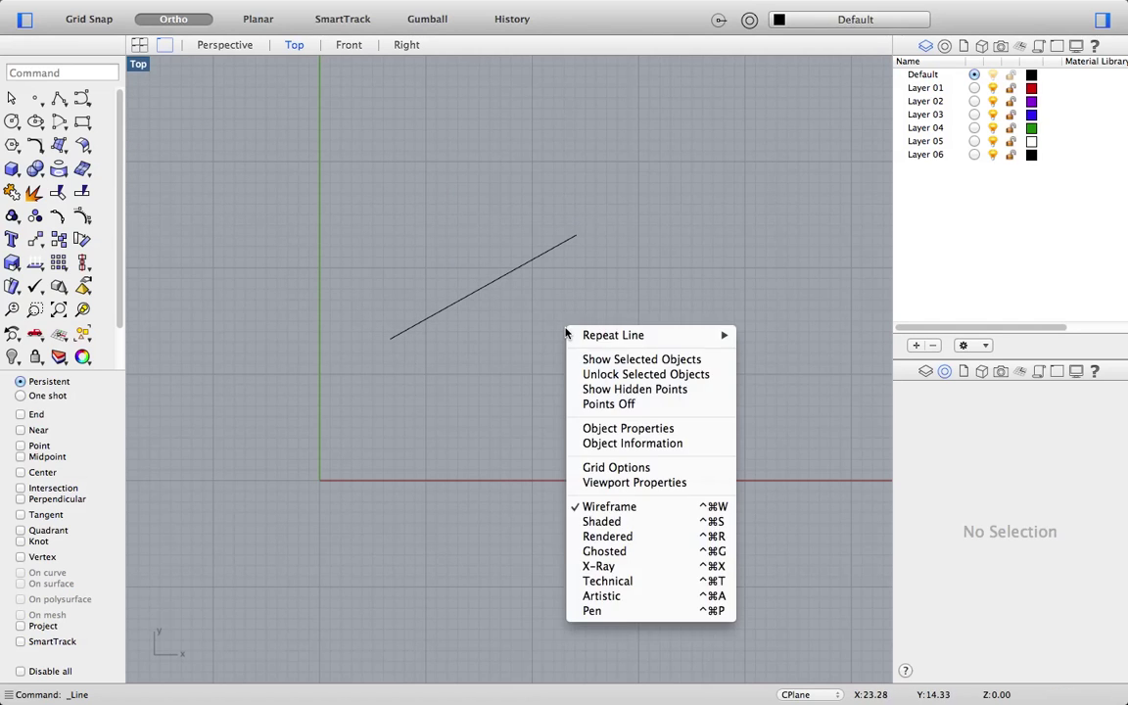
mouse_move(599, 336)
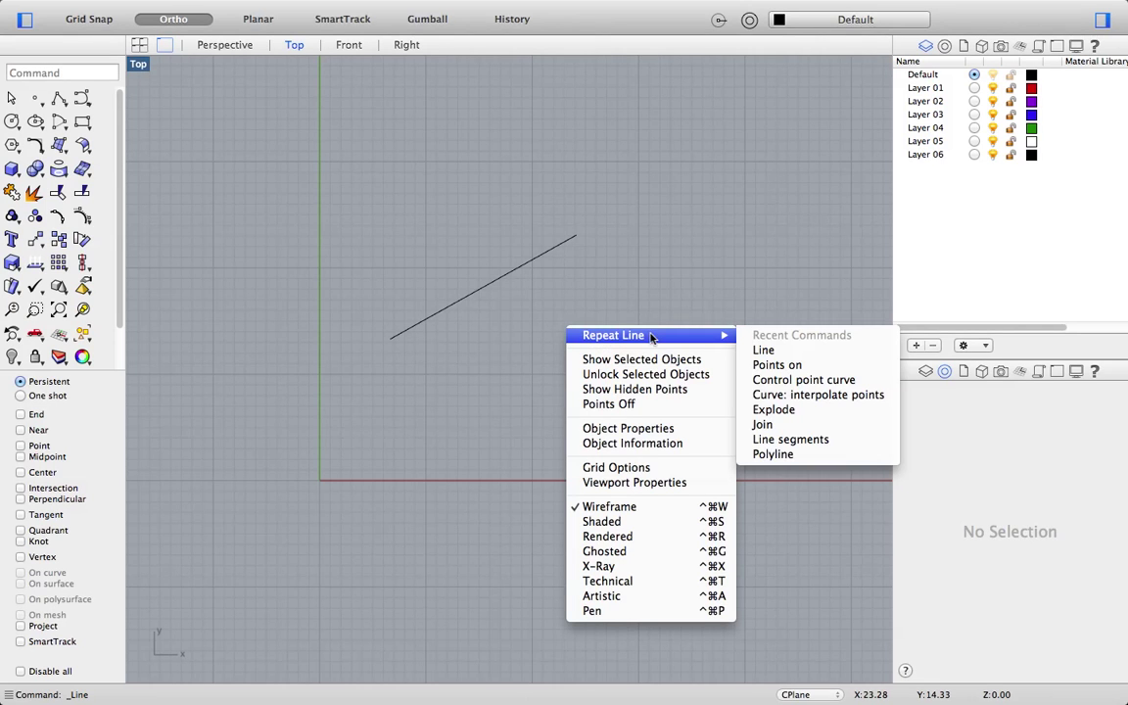
left_click(763, 351)
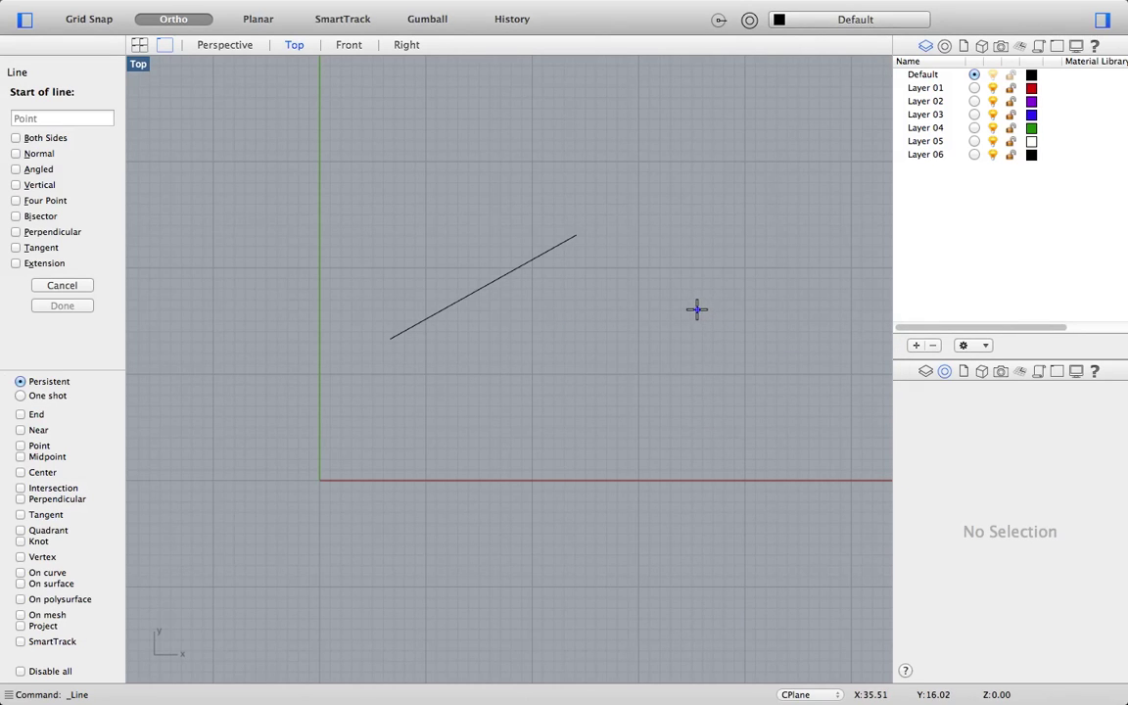
left_click(379, 256)
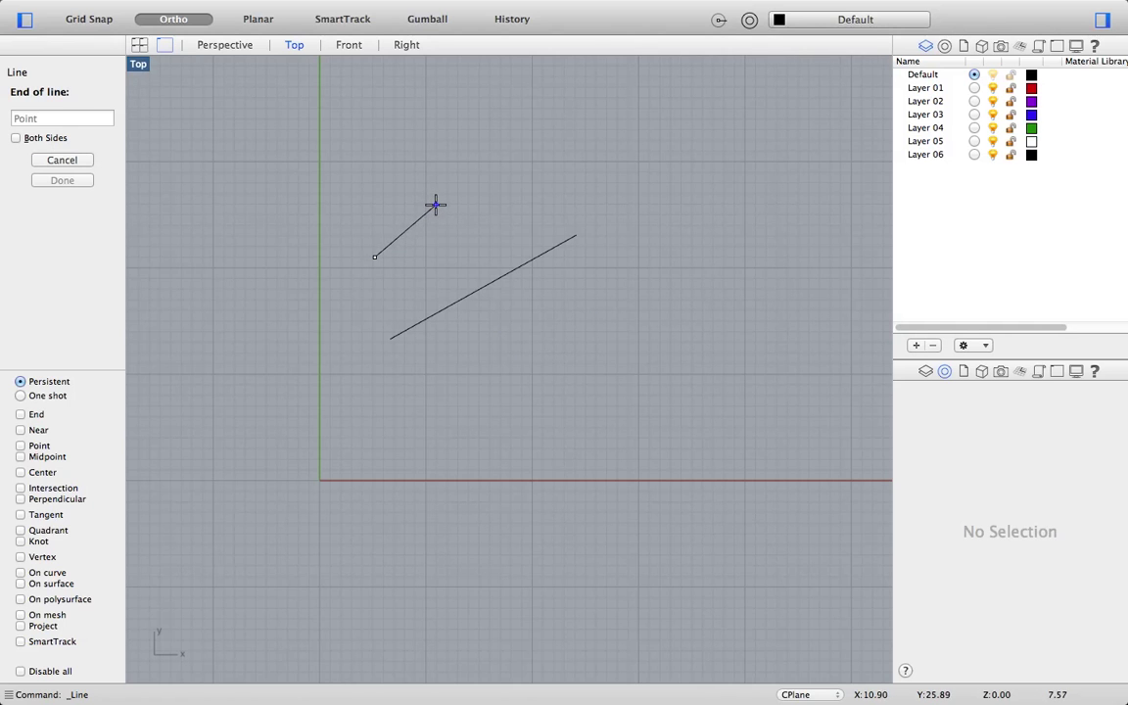
left_click(14, 140)
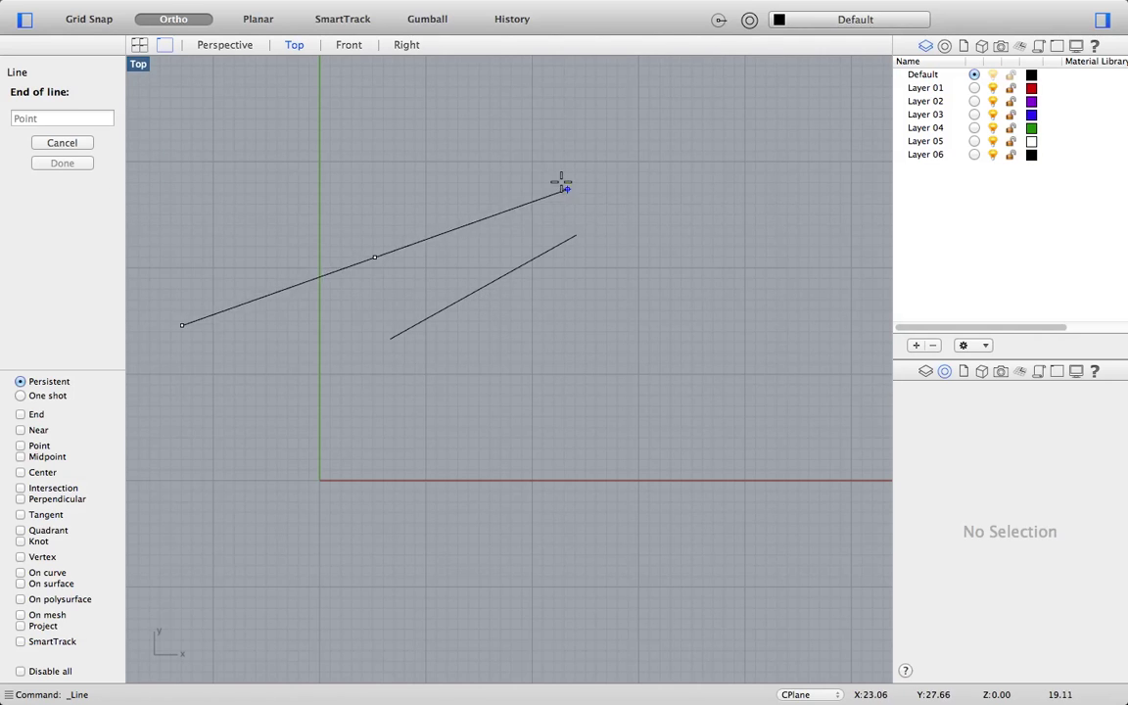
scroll(453, 230, "up", 2)
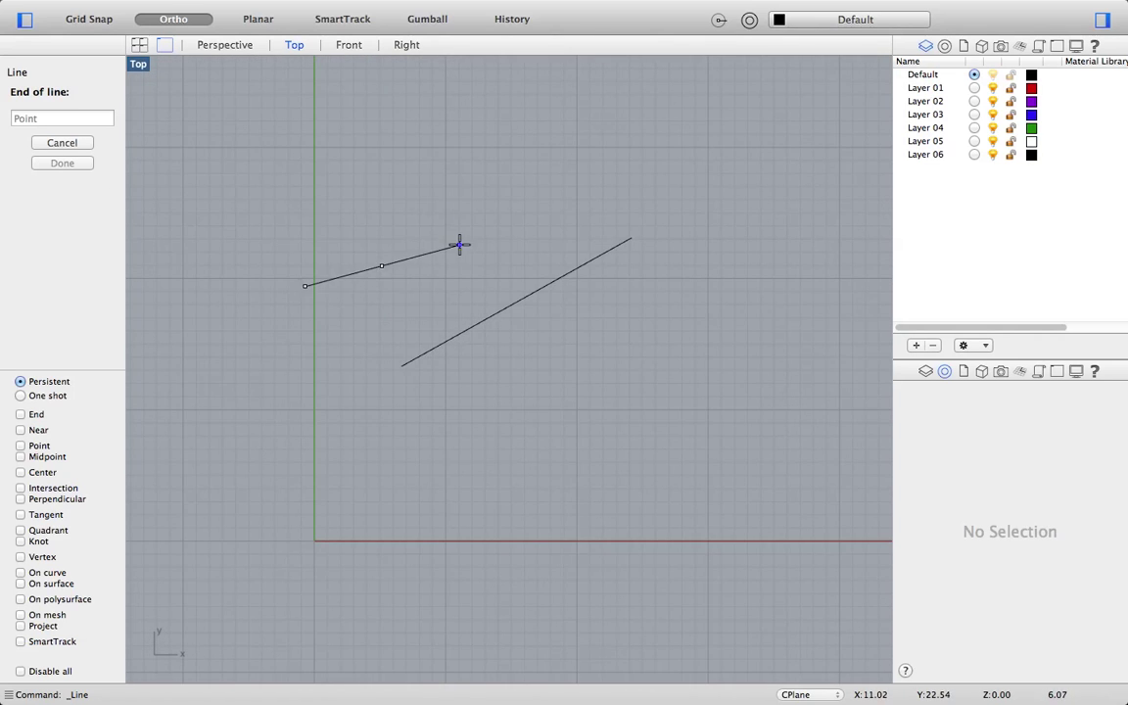
scroll(452, 246, "down", 2)
scroll(442, 248, "up", 1)
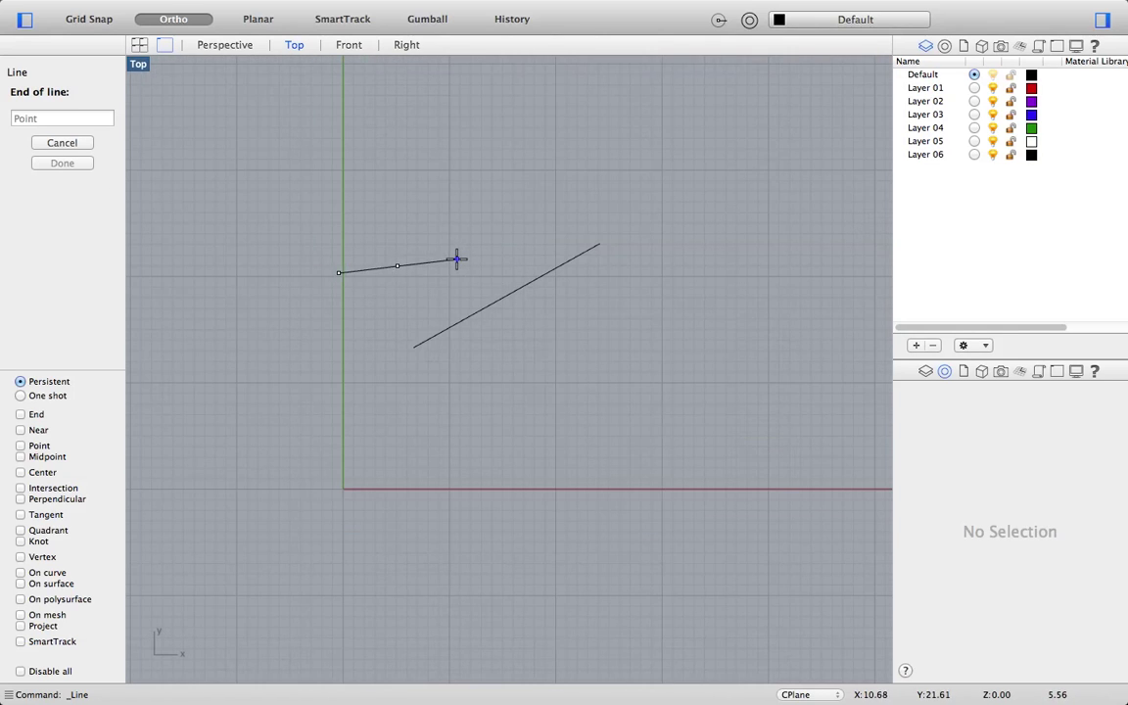
scroll(445, 262, "down", 1)
scroll(441, 259, "up", 2)
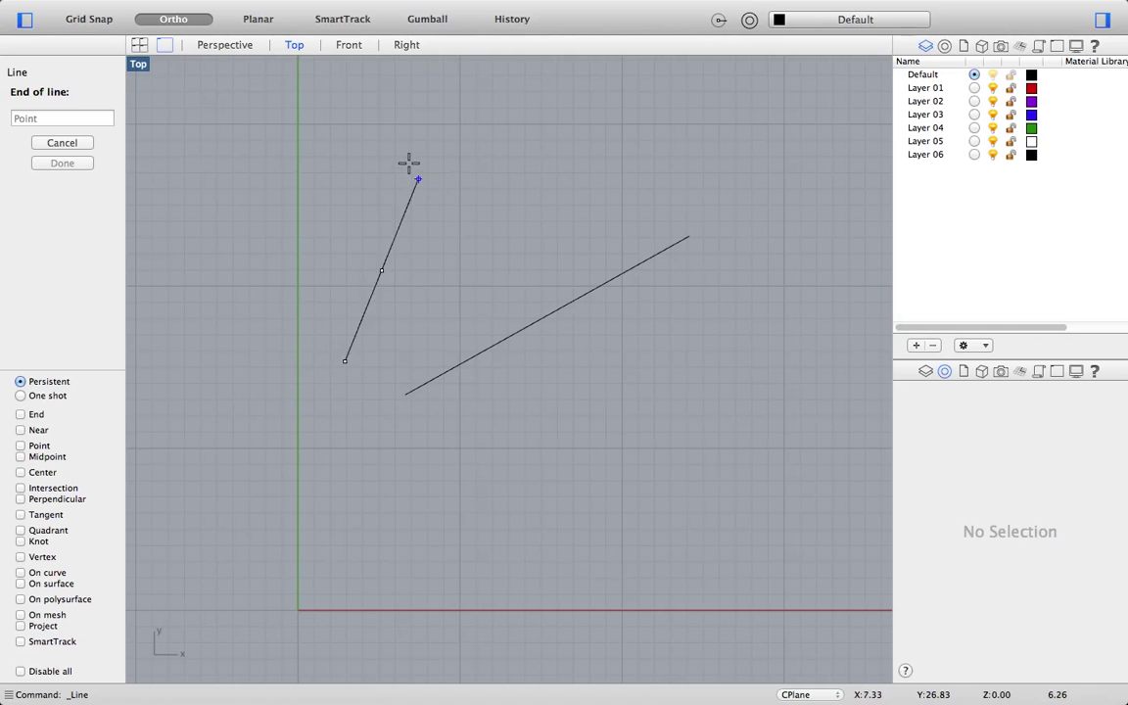
left_click(187, 21)
left_click(173, 18)
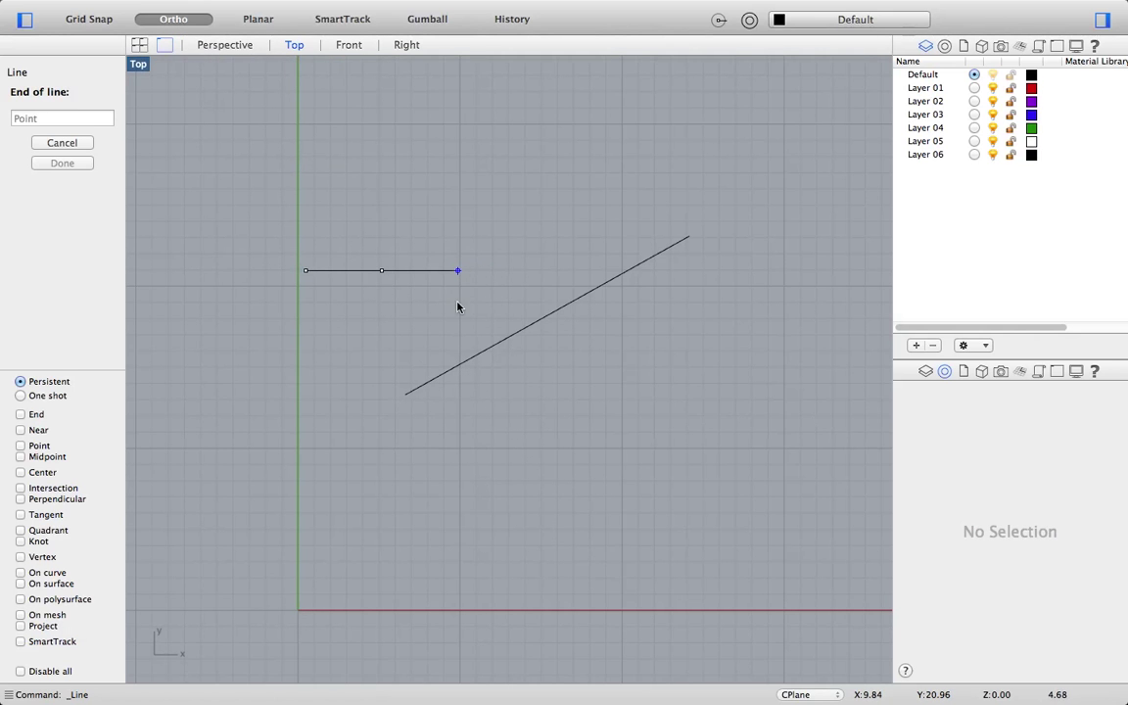
left_click(456, 304)
Crossing-select both lines and delete them
scroll(411, 355, "down", 3)
scroll(440, 353, "up", 3)
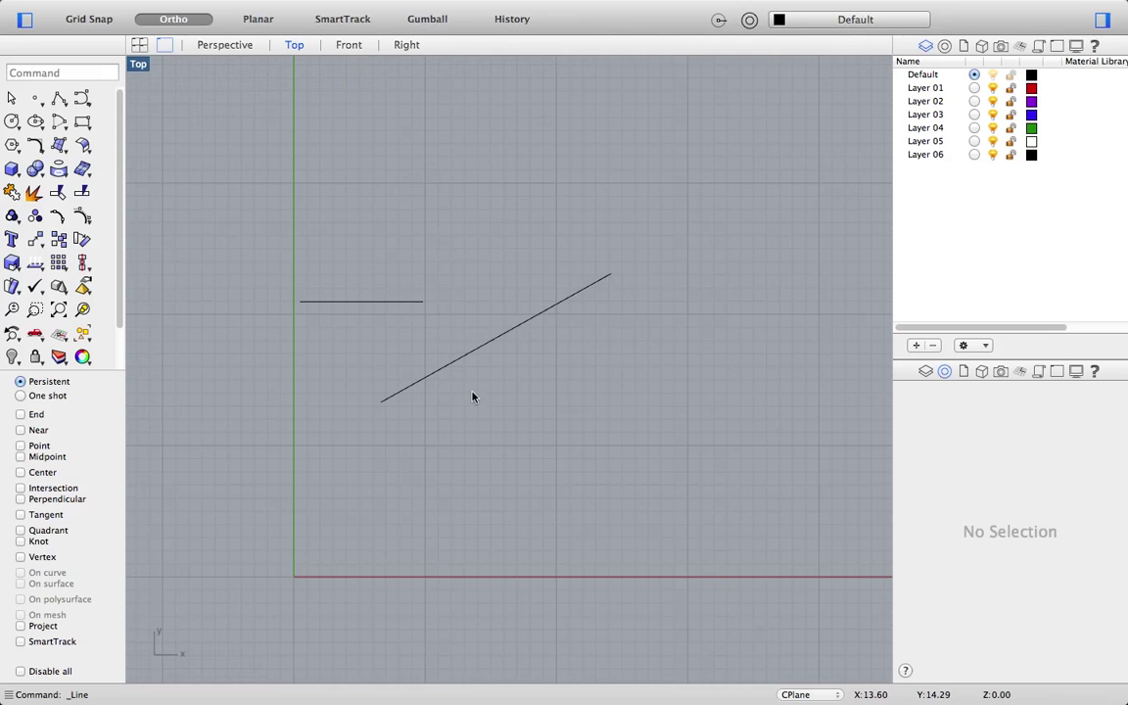
left_click_drag(377, 286, 362, 277)
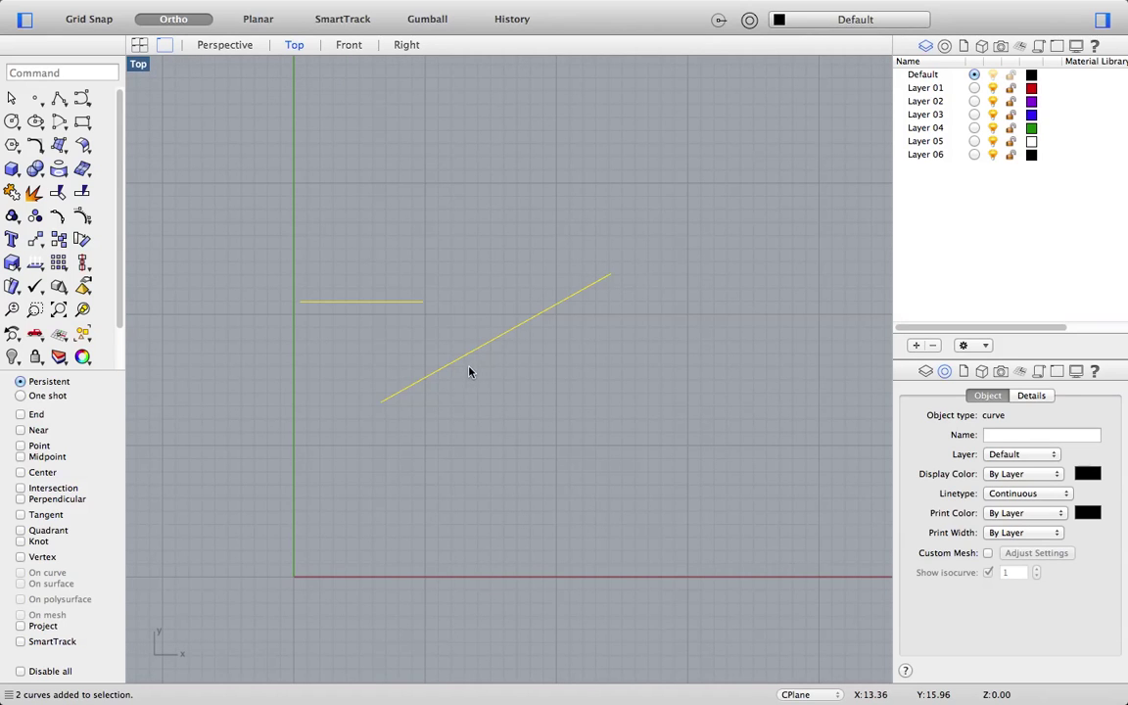
key("Delete")
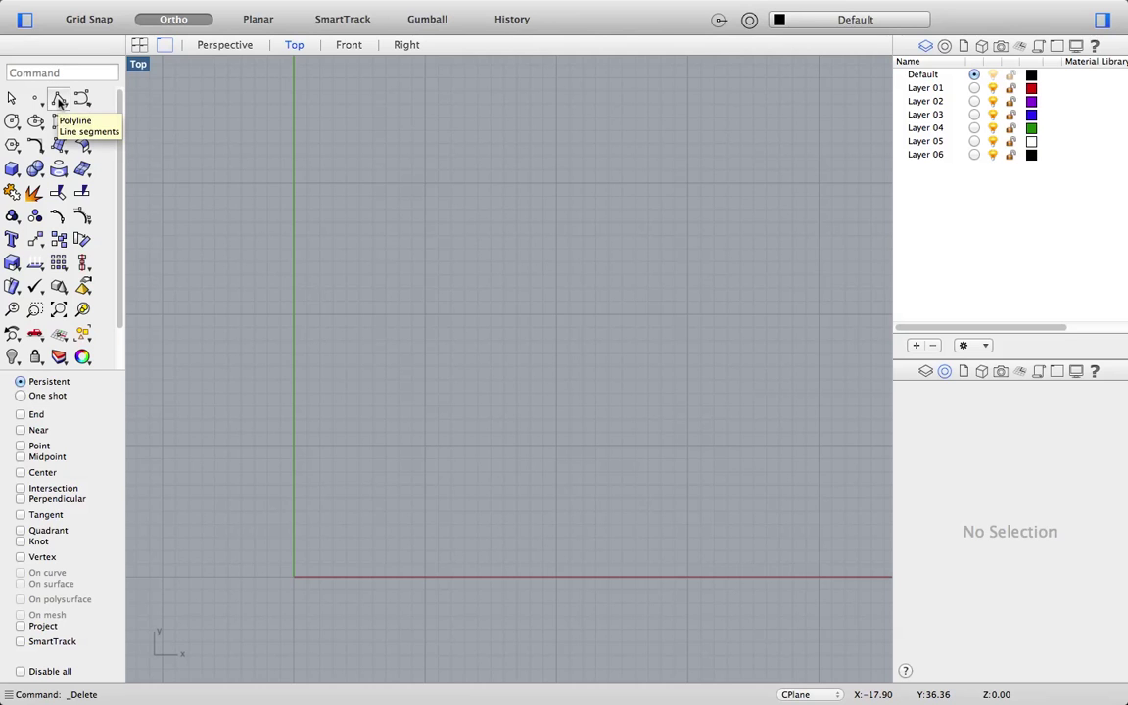
Start a Polyline and trace the square's corners, extending its bottom edge to the right
left_click(58, 100)
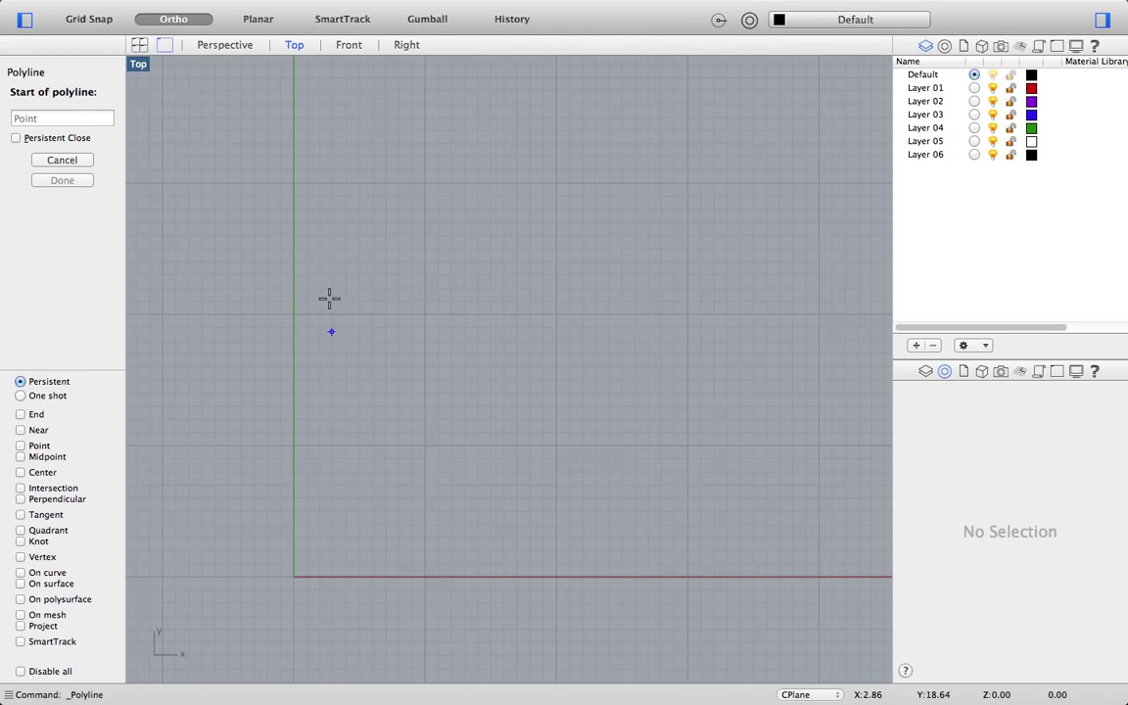
left_click(341, 380)
left_click(340, 270)
left_click(442, 270)
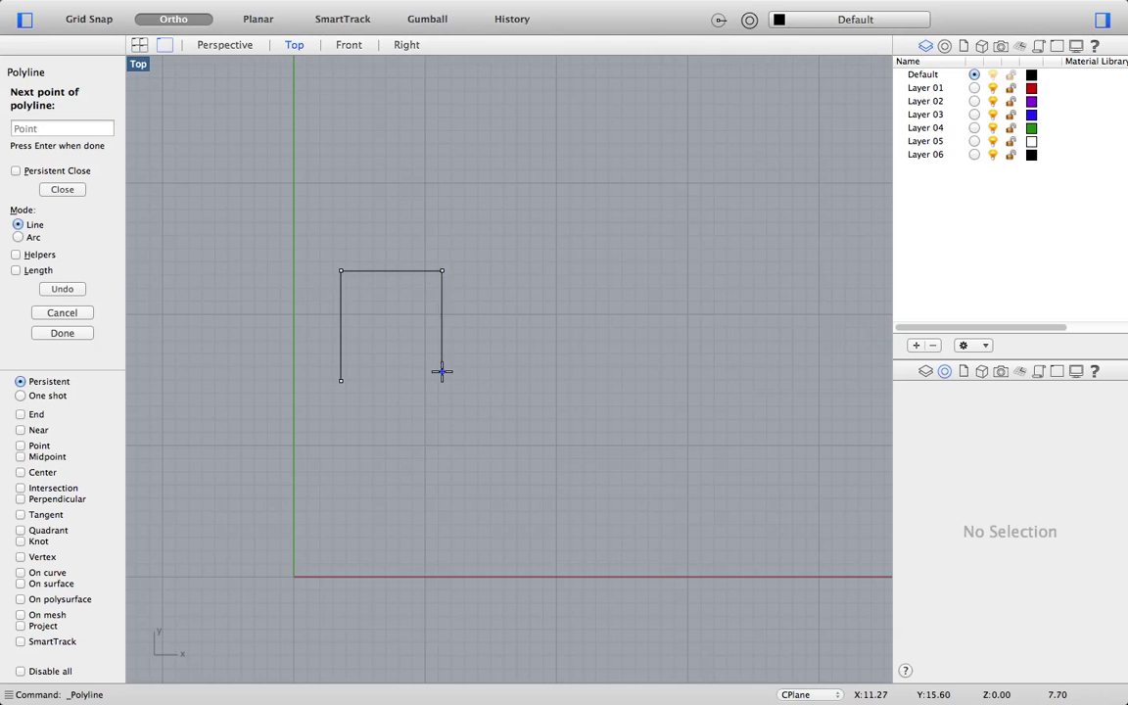
left_click(442, 377)
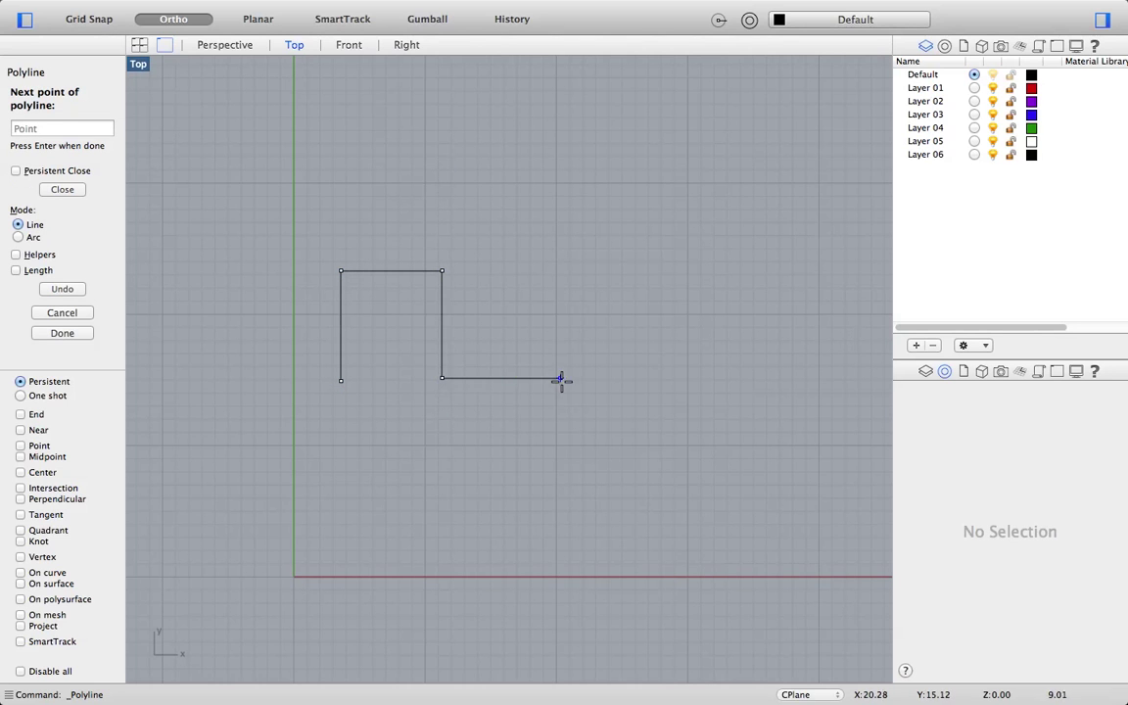
left_click(561, 377)
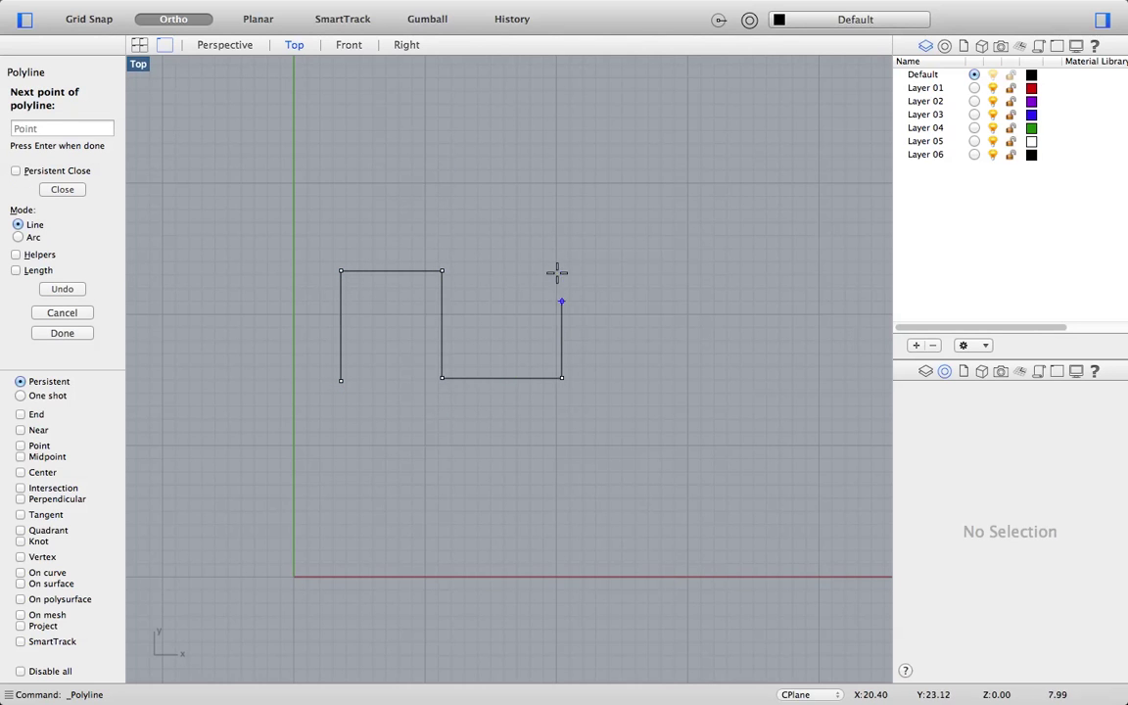
With Ortho off, add the tilted rectangle and zigzag points and close at the start
left_click(168, 19)
left_click(545, 248)
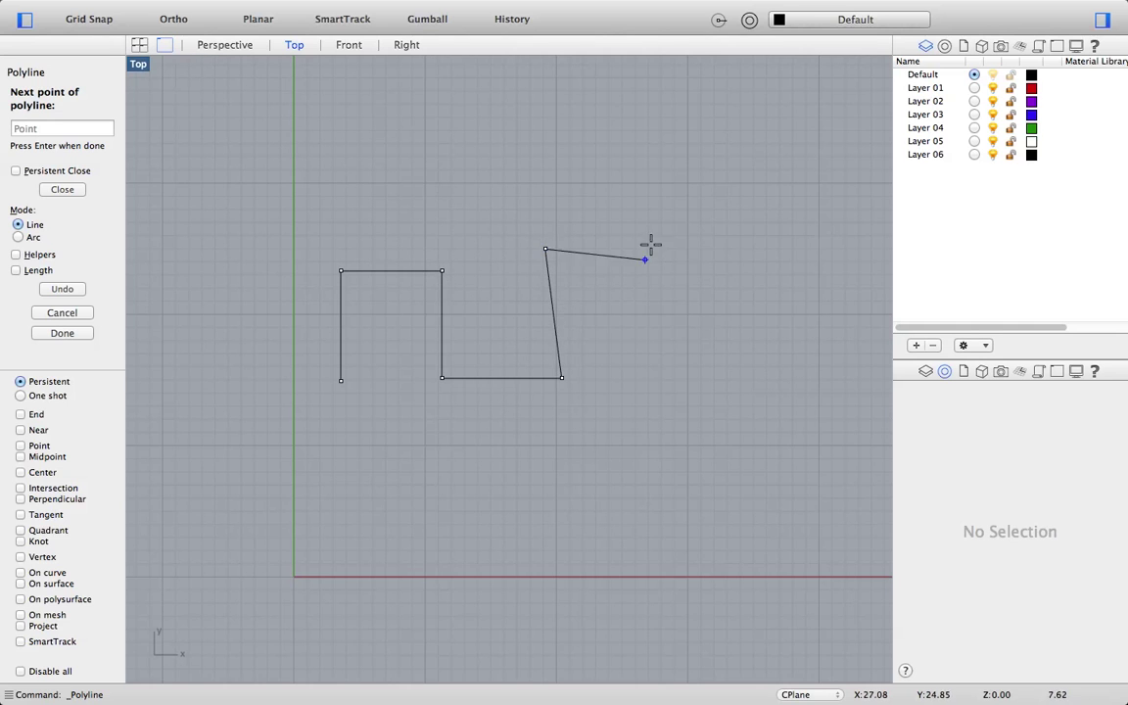
left_click(656, 227)
left_click(703, 360)
left_click(751, 253)
left_click(784, 329)
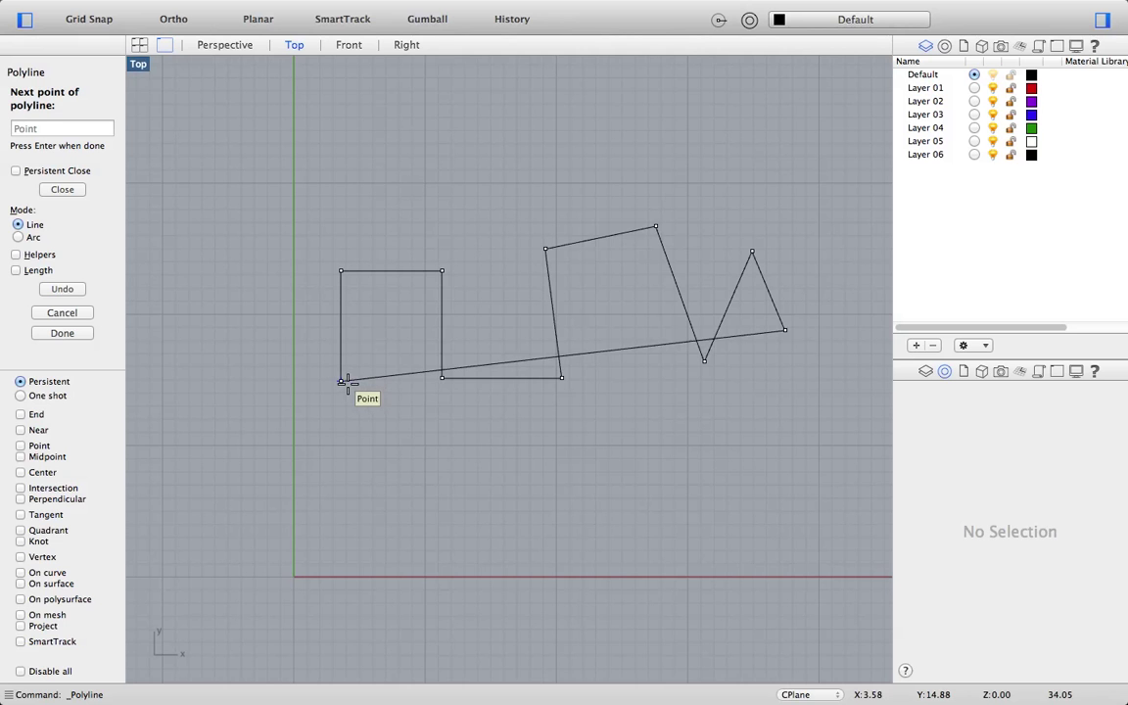
left_click(345, 383)
Select and deselect the closed polyline to check it is a single object
scroll(320, 382, "down", 3)
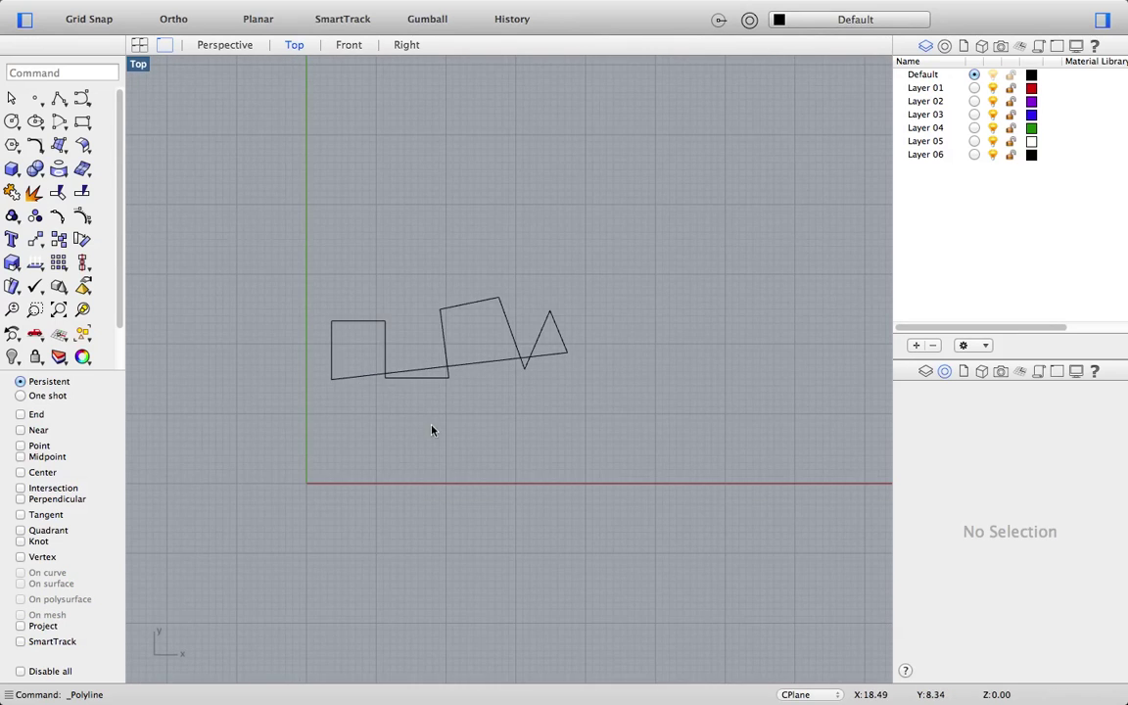
scroll(430, 421, "up", 3)
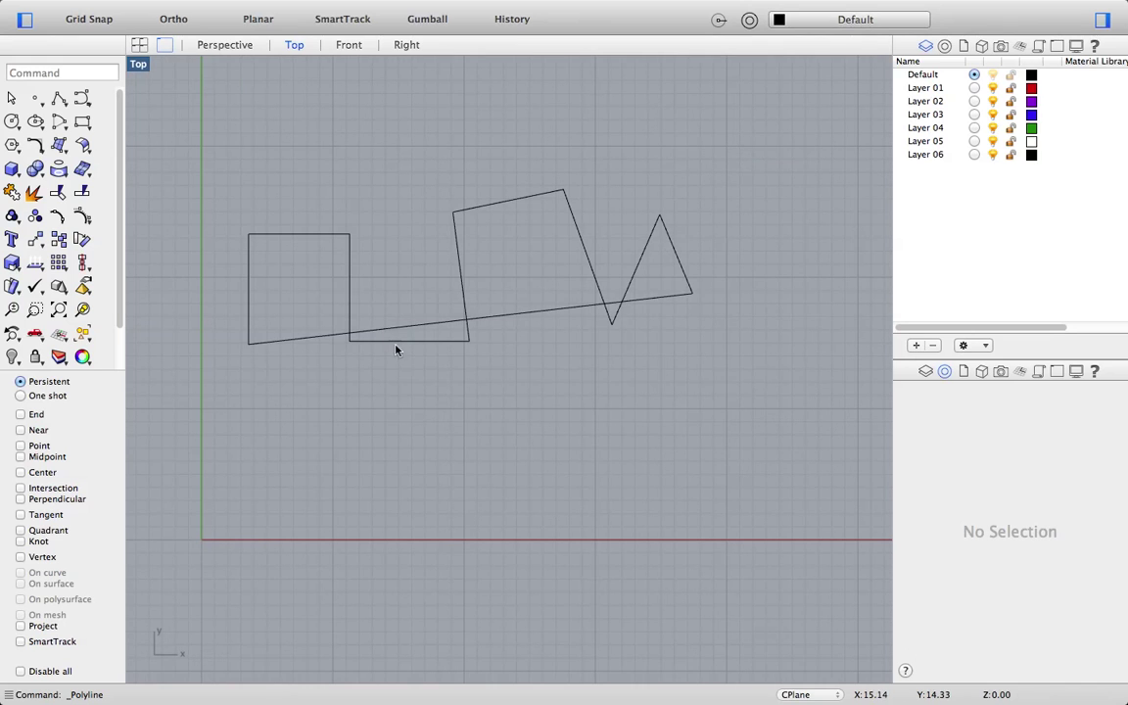
left_click(350, 309)
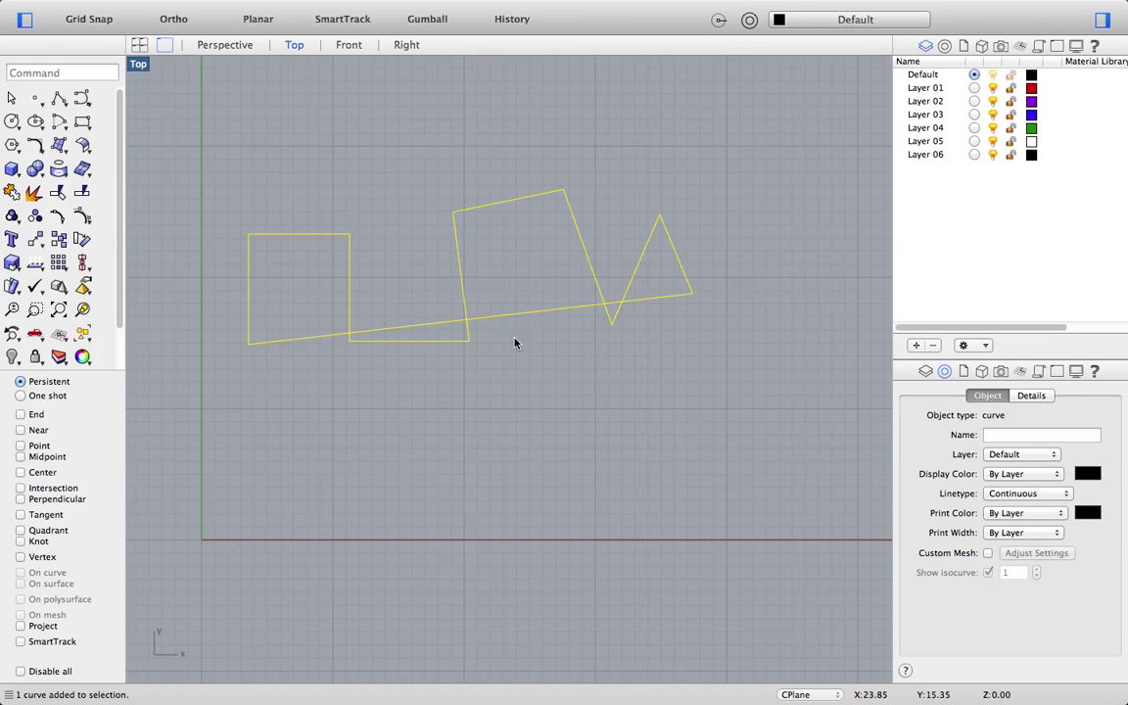
left_click(471, 362)
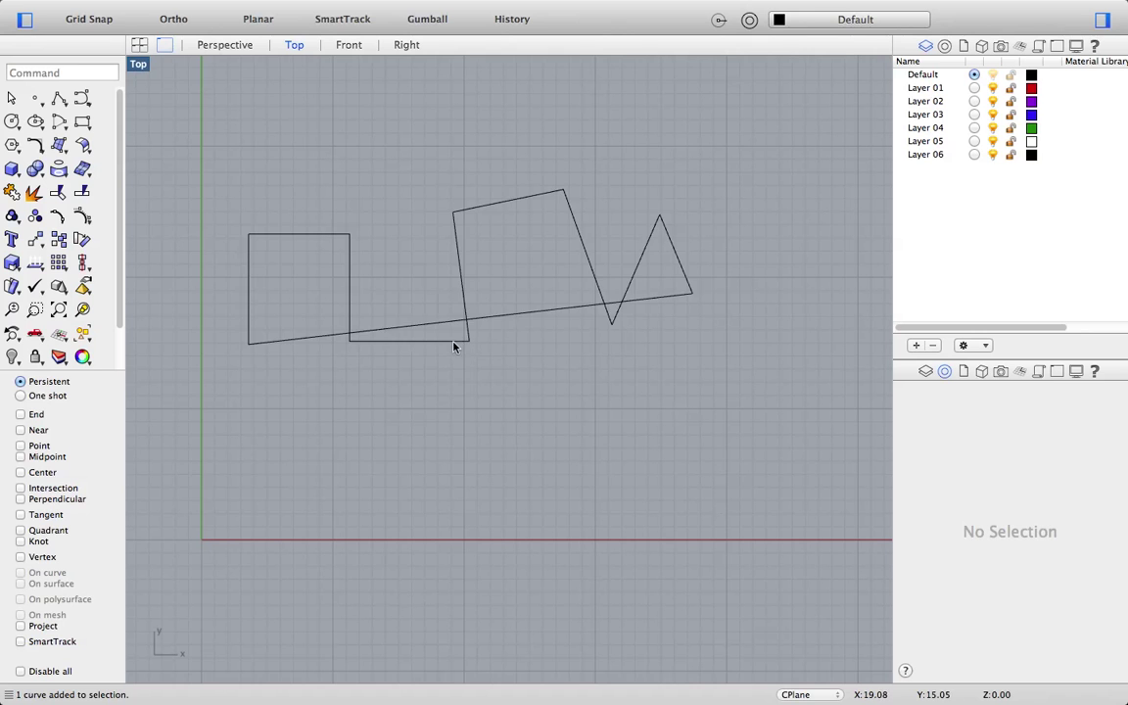
left_click(456, 342)
left_click(468, 377)
scroll(519, 323, "down", 3)
scroll(451, 313, "up", 2)
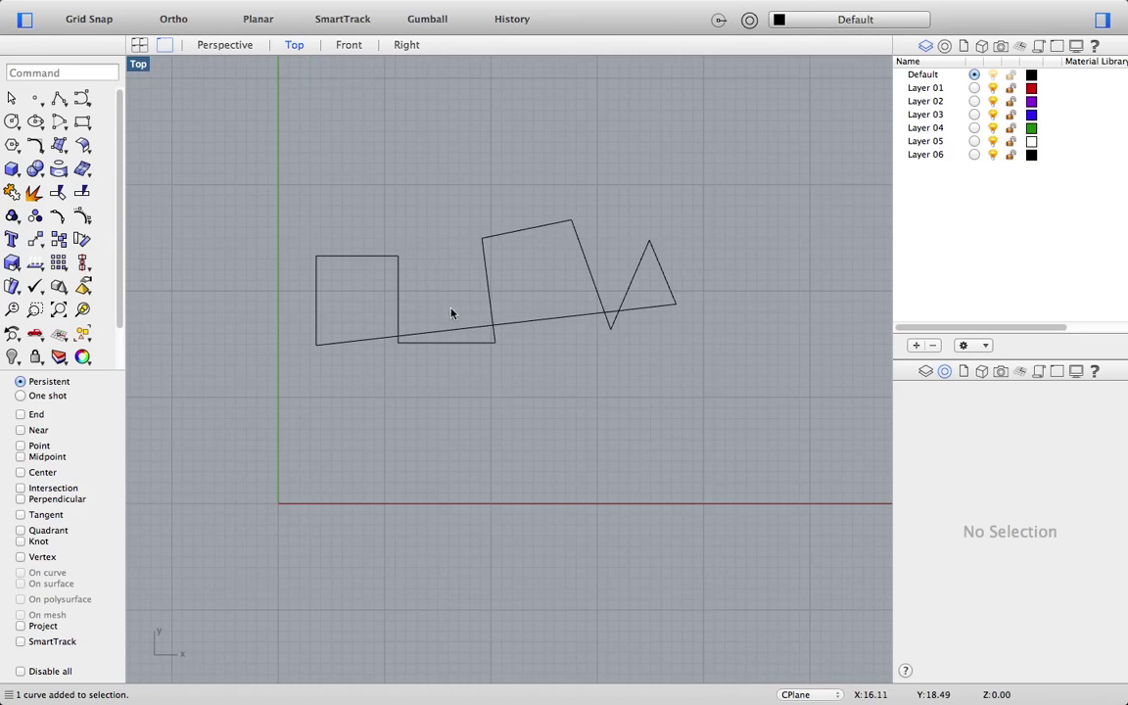
Draw a closed four-peak zigzag with Line Segments, closing back at its start point
right_click(59, 100)
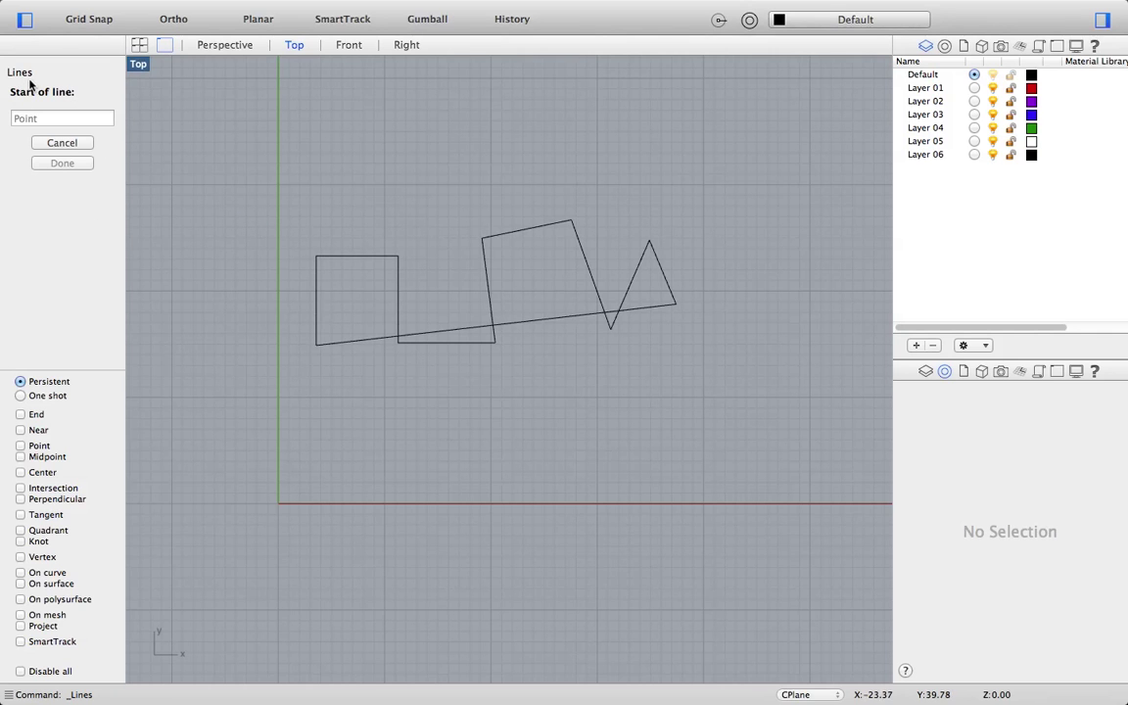
left_click(382, 479)
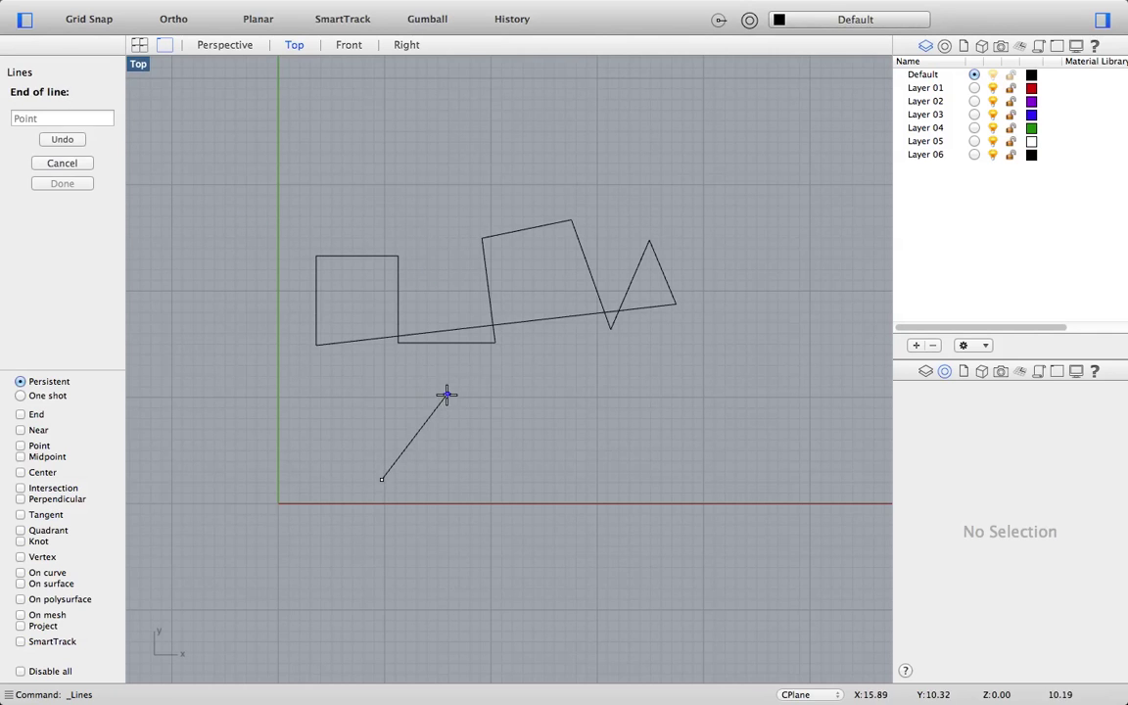
left_click(447, 394)
left_click(491, 483)
left_click(529, 394)
left_click(588, 478)
left_click(637, 366)
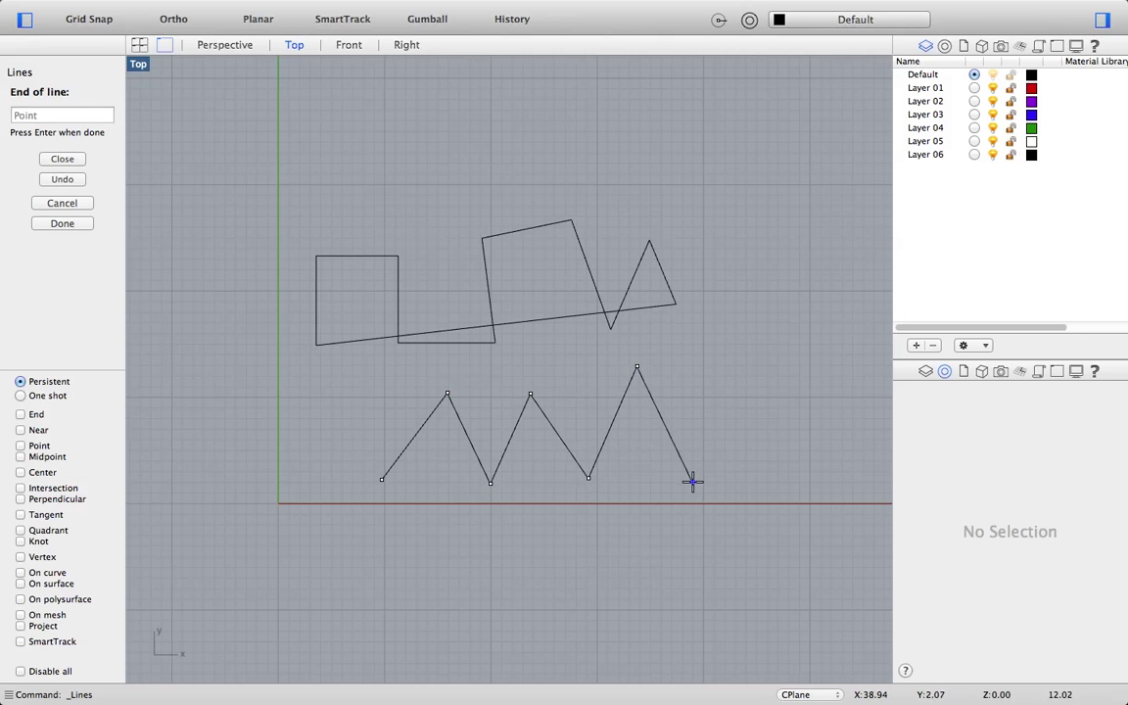
left_click(693, 481)
left_click(742, 364)
left_click(775, 464)
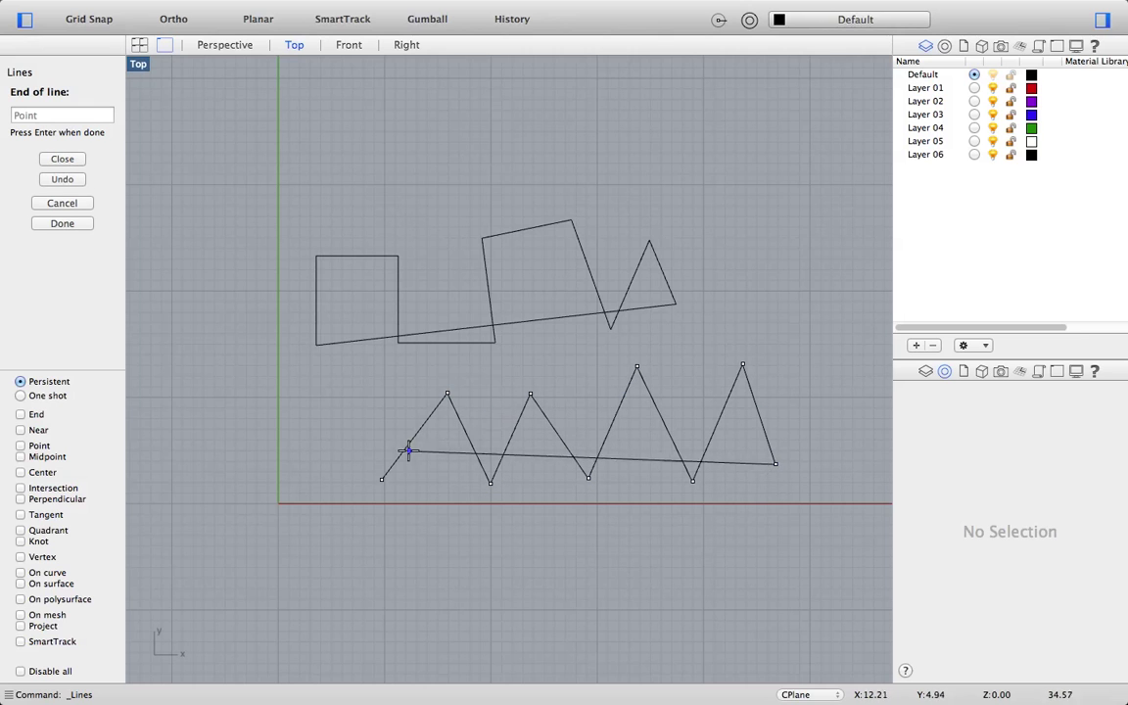
left_click(381, 479)
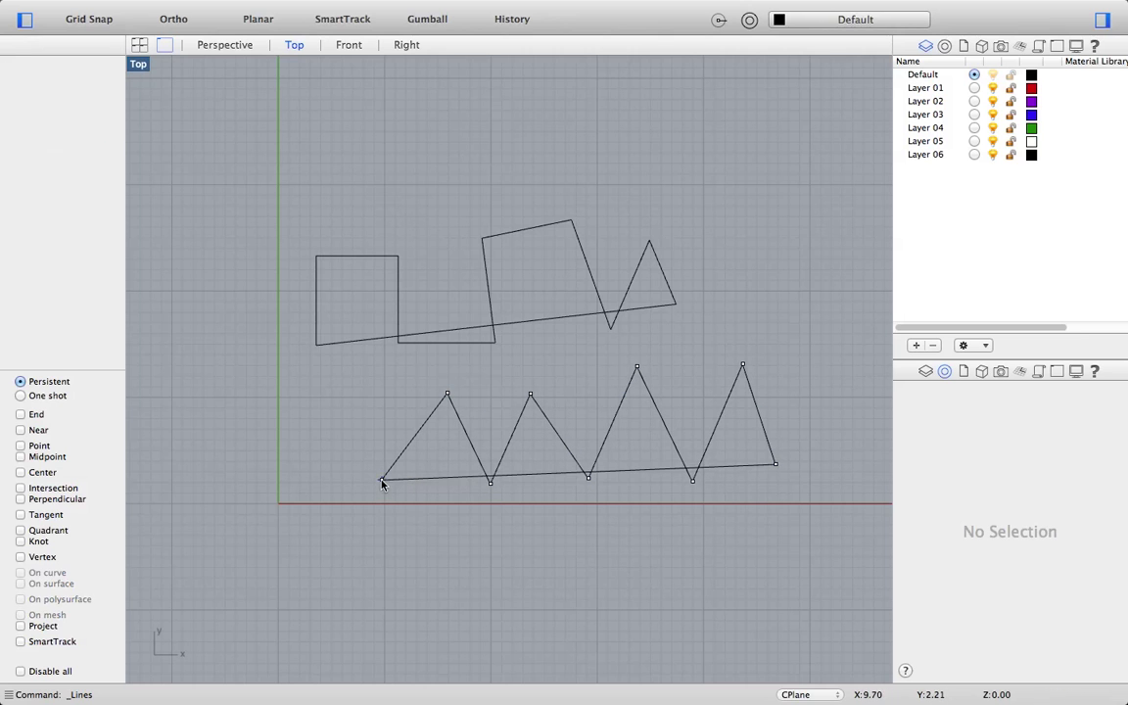
Select individual zigzag edges and the base line to confirm they are separate segments
left_click(471, 440)
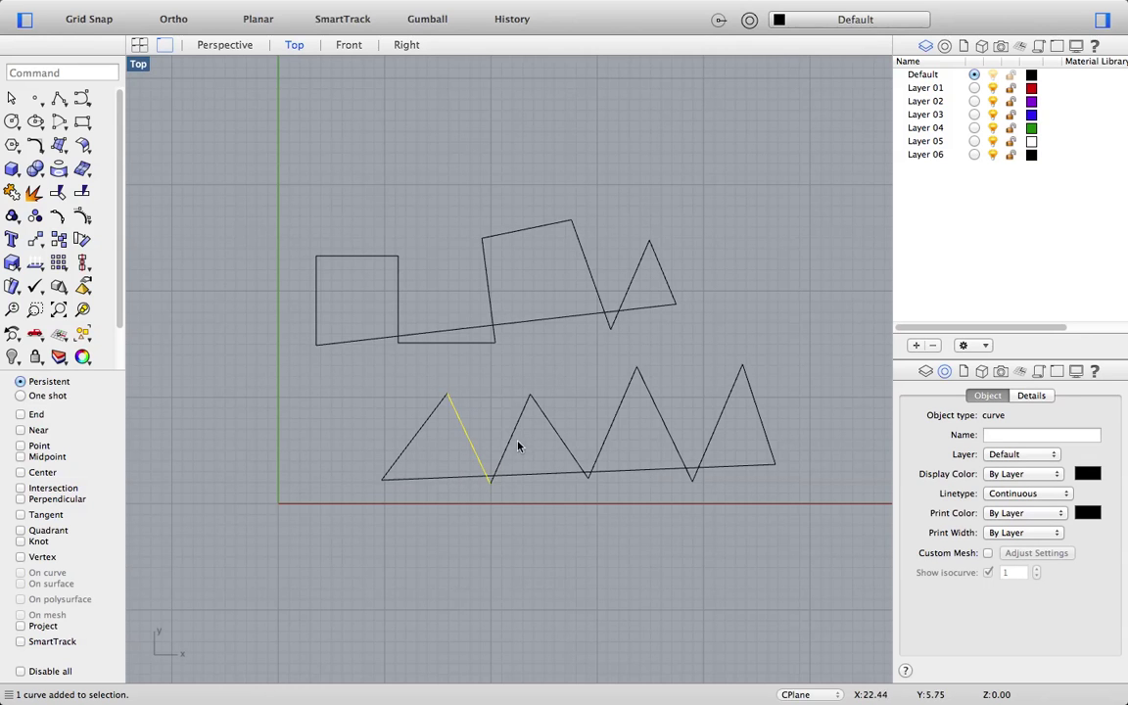
left_click(516, 442)
left_click(531, 477)
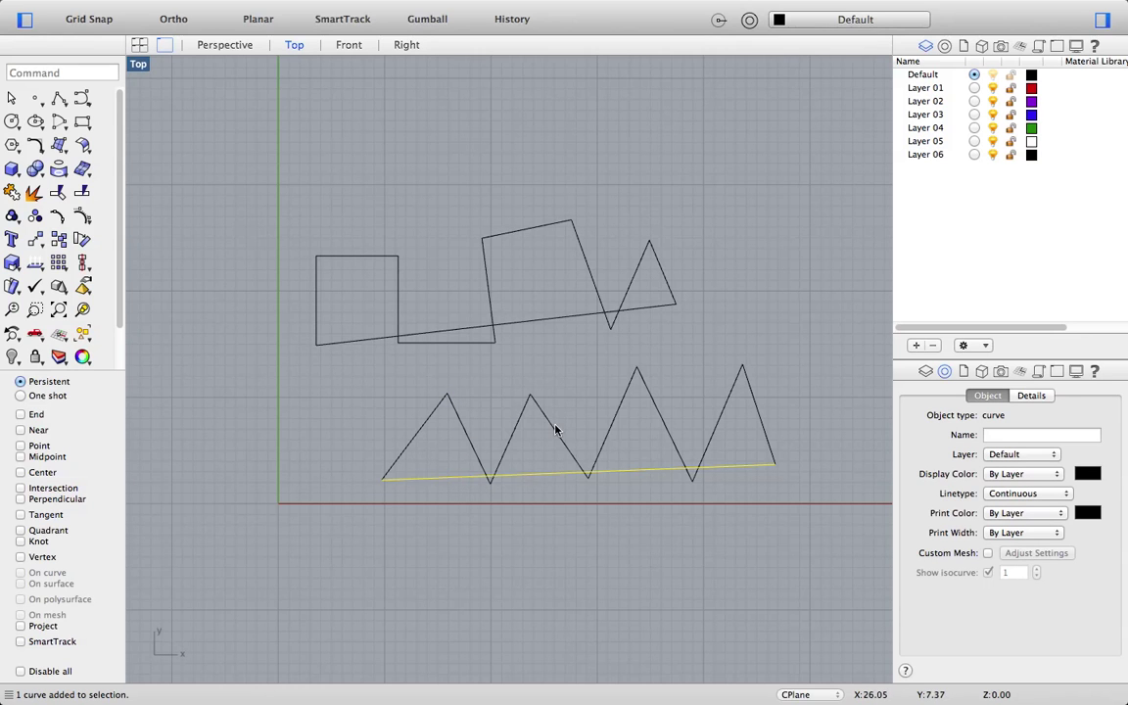
left_click(556, 425)
scroll(370, 437, "down", 3)
scroll(515, 460, "up", 3)
left_click(551, 455)
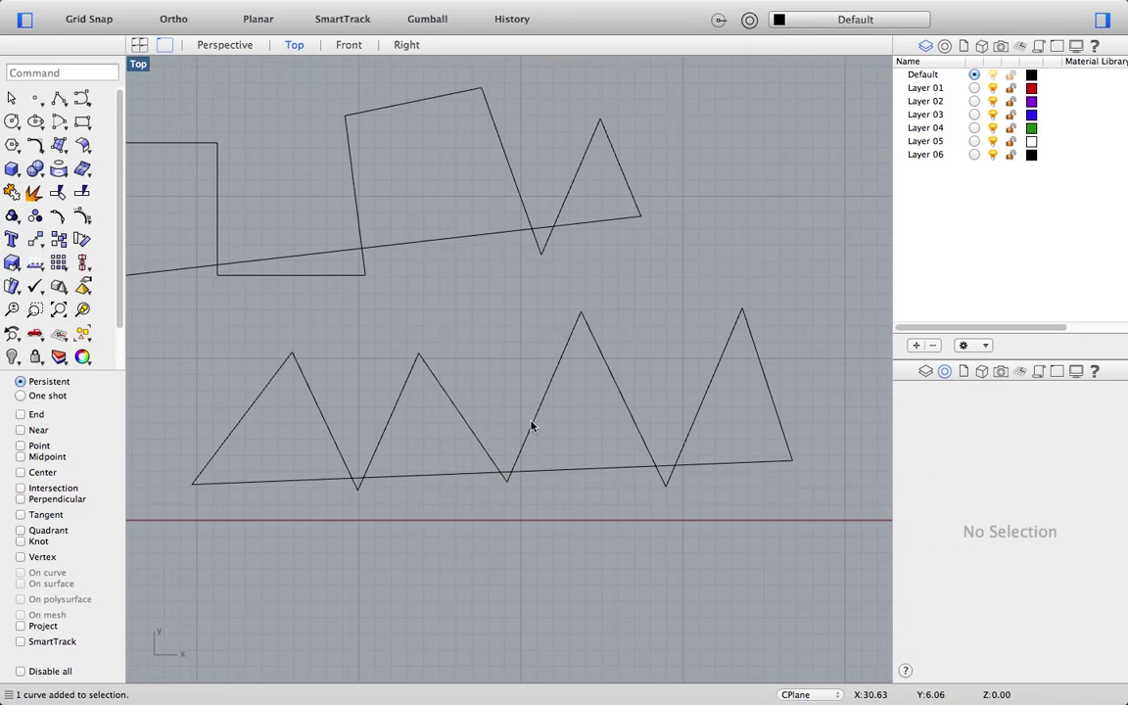
left_click(530, 427)
left_click(595, 507)
scroll(543, 468, "down", 5)
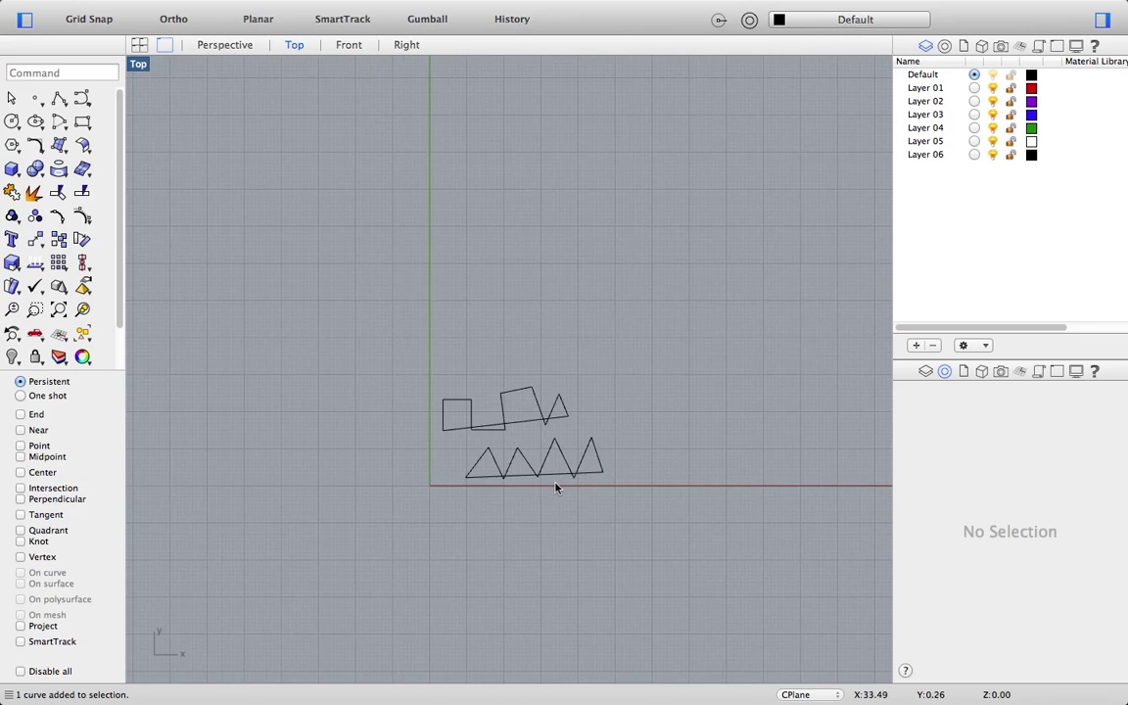
scroll(544, 471, "up", 2)
scroll(543, 474, "up", 2)
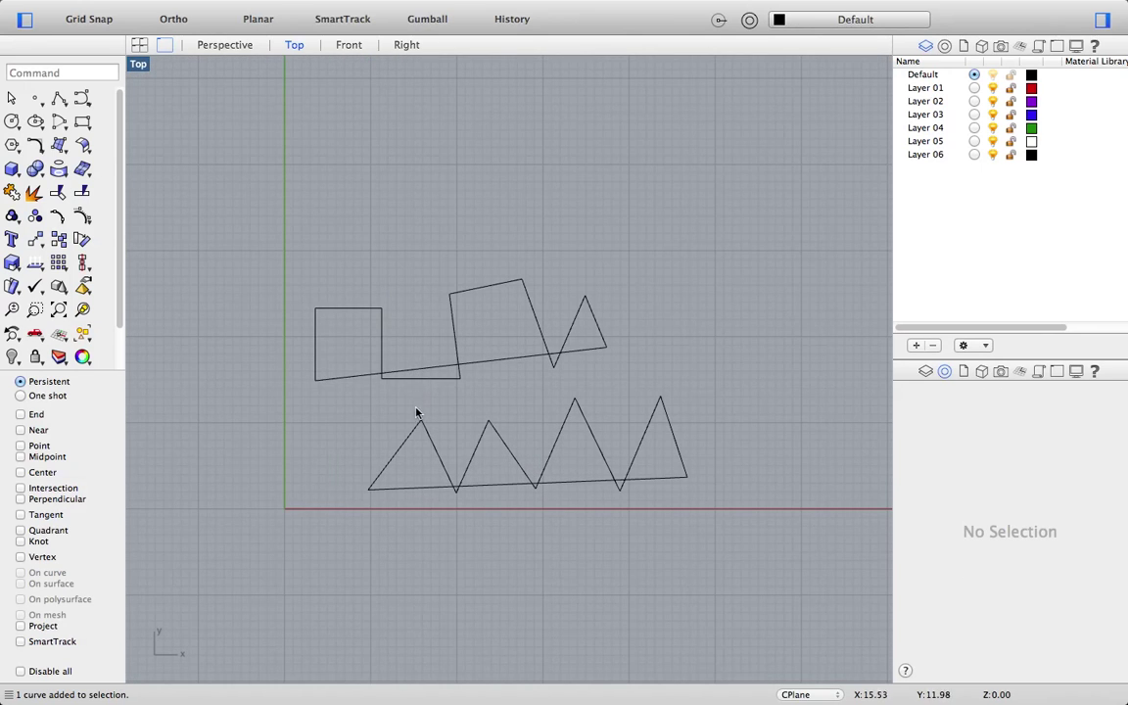
Explode the upper polyline, then pick single square edges to confirm they're separate
left_click(382, 340)
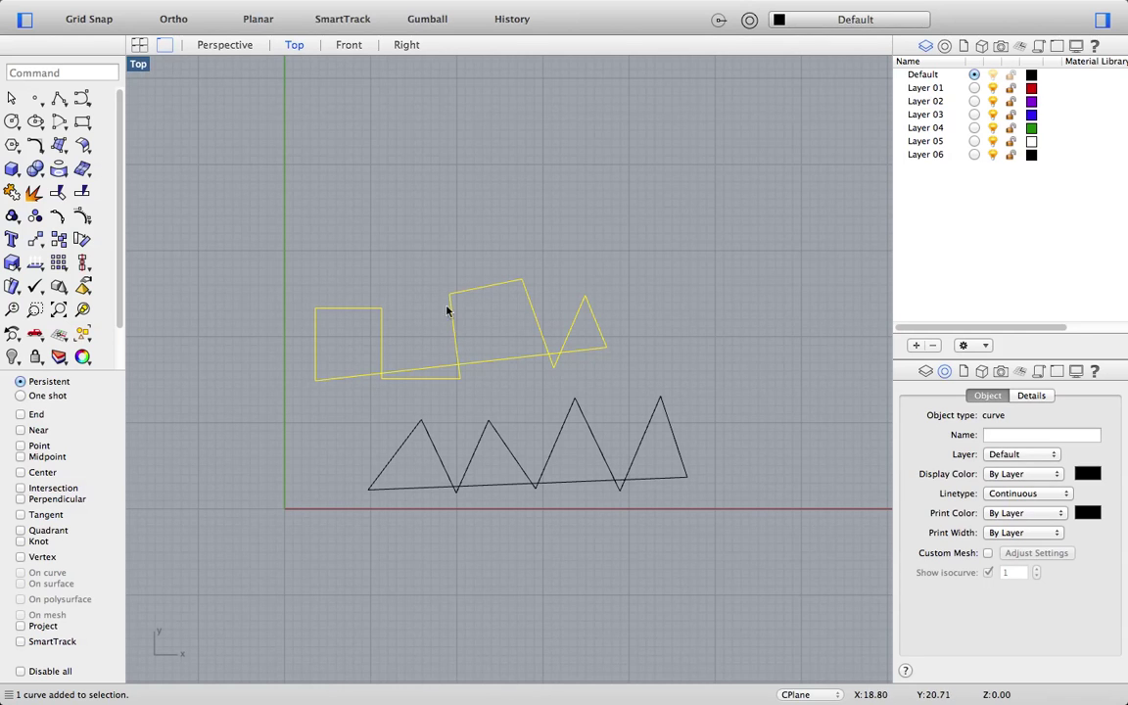
left_click(34, 193)
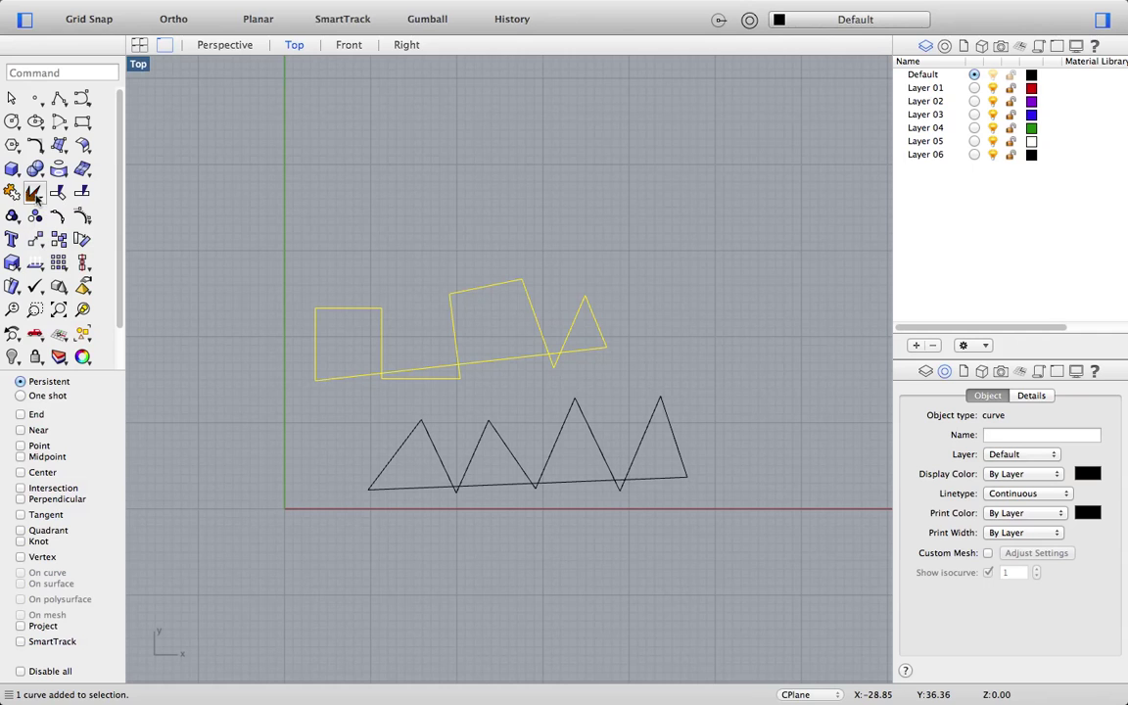
left_click(381, 315)
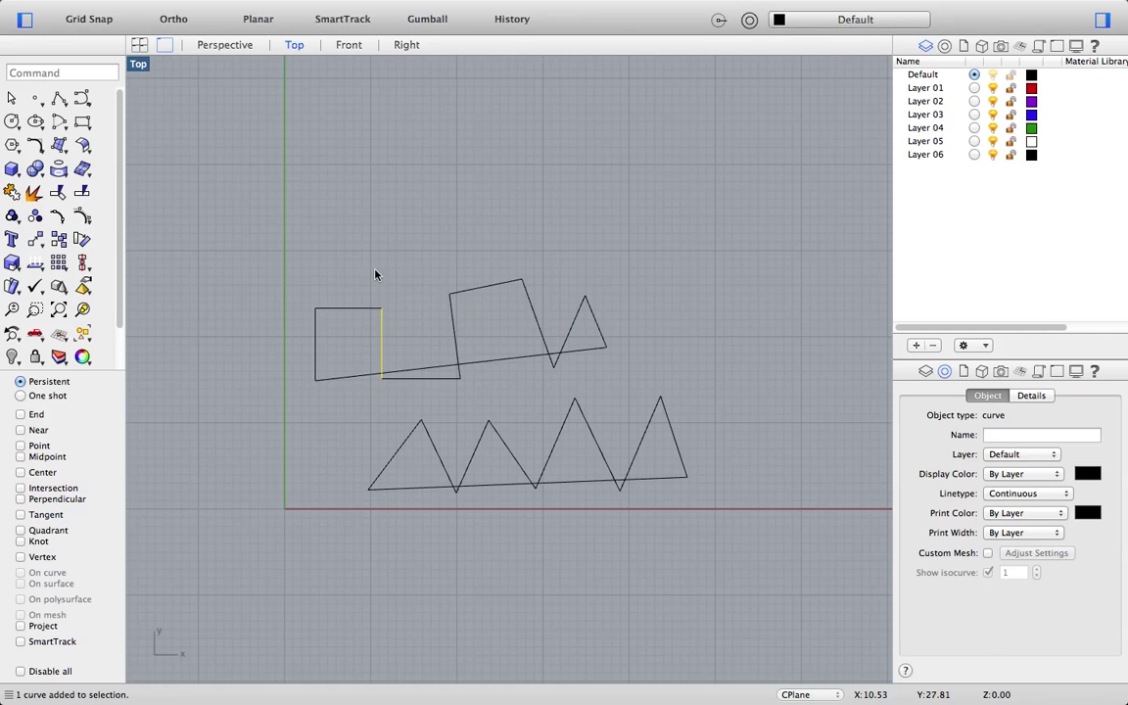
left_click(362, 289)
left_click(352, 308)
Window-select all zigzag segments and Join them into one closed curve
left_click(414, 448)
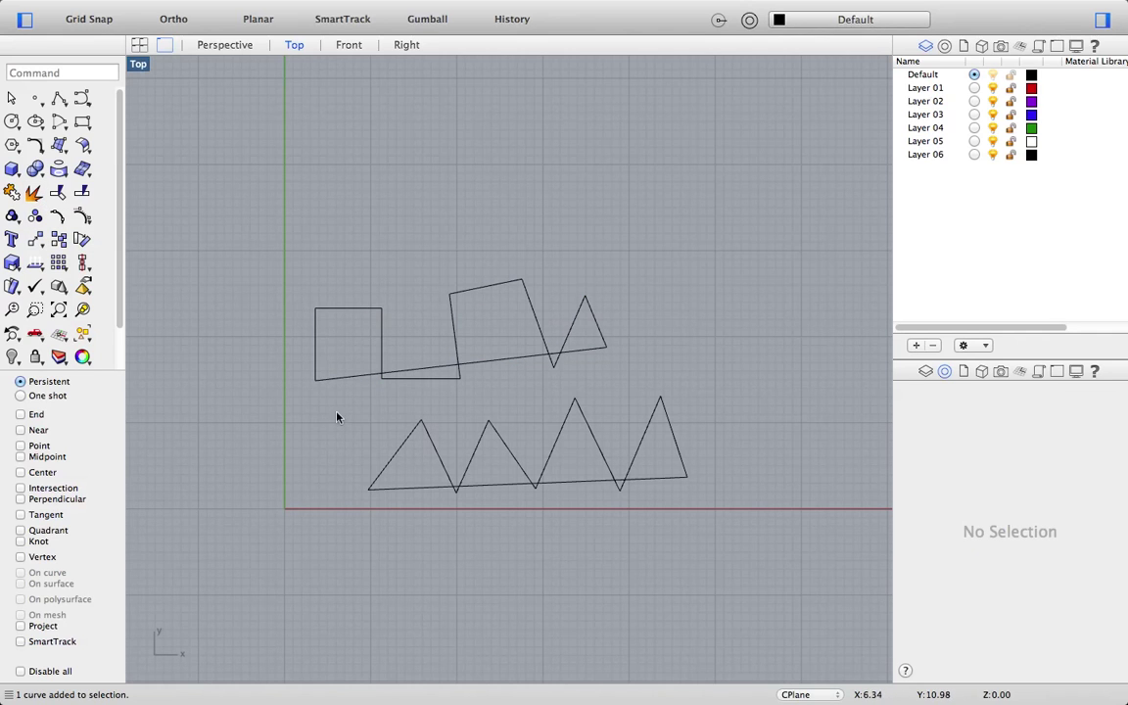
left_click_drag(333, 397, 773, 571)
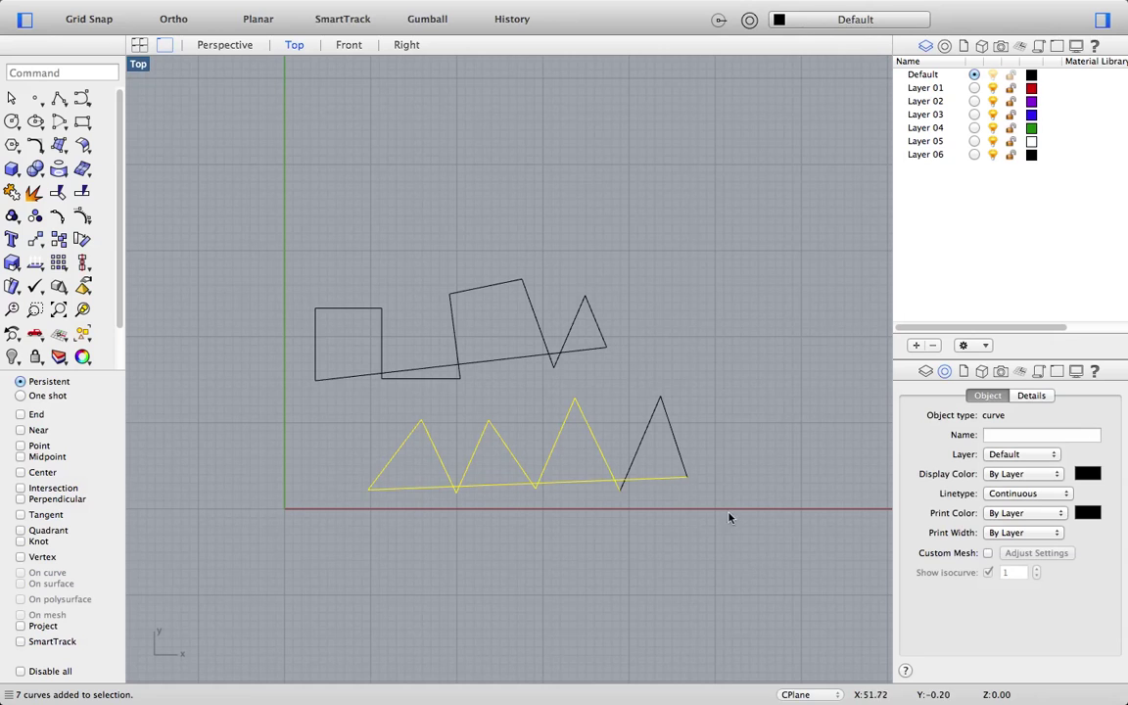
left_click_drag(618, 447, 619, 447)
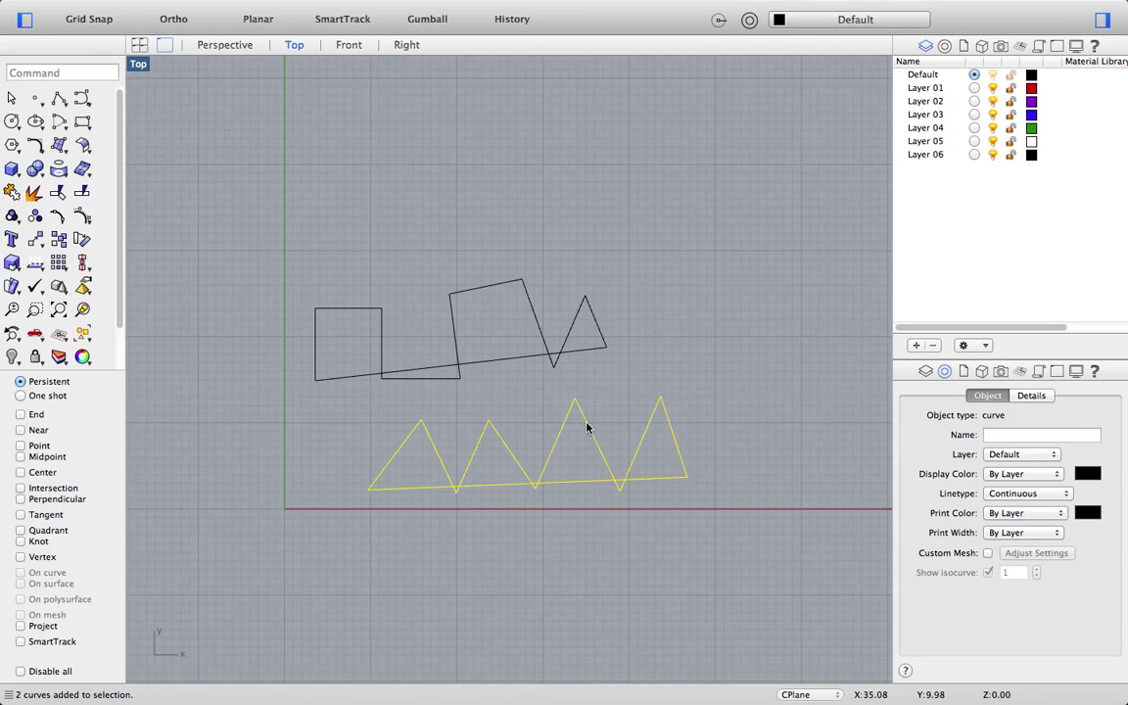
left_click(35, 194)
Select the joined zigzag and the upper shape's long line to check the result
left_click(546, 494)
left_click(550, 456)
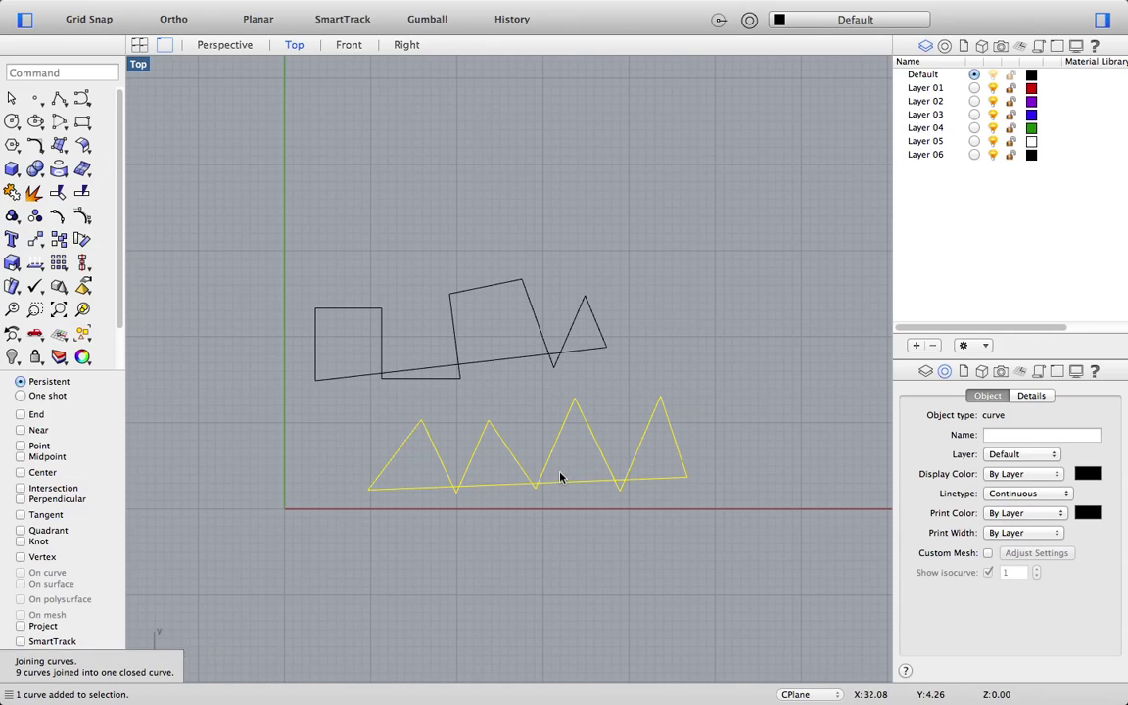
scroll(587, 483, "up", 3)
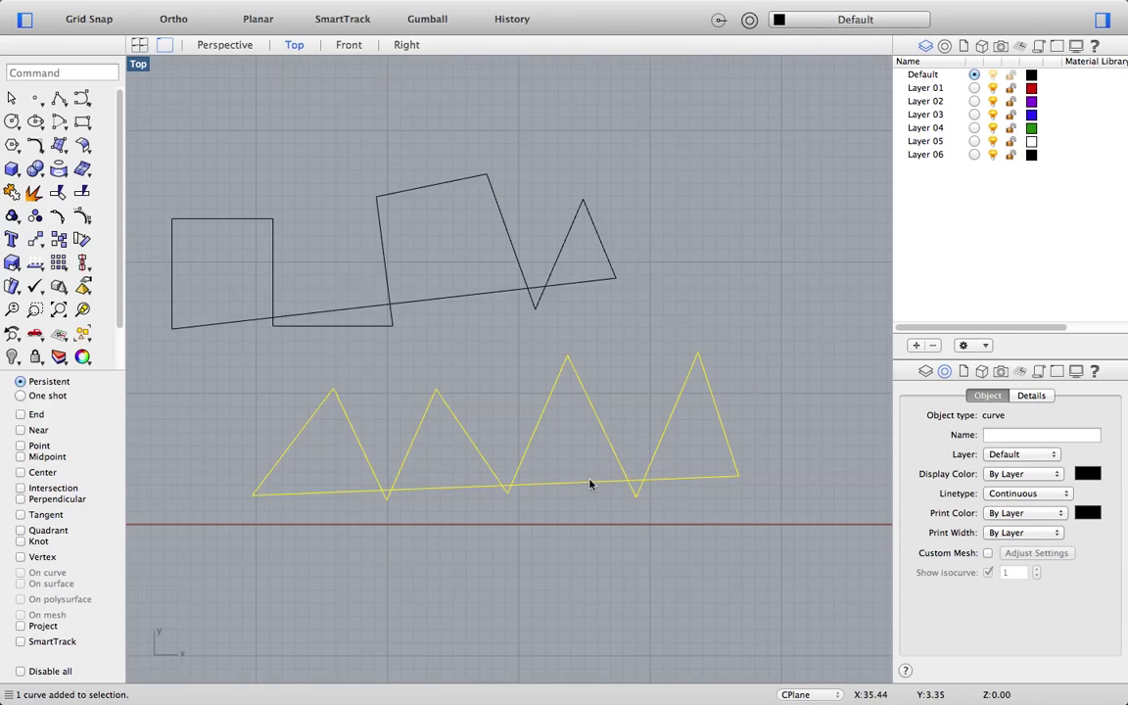
left_click(472, 355)
scroll(503, 390, "down", 4)
scroll(495, 393, "up", 2)
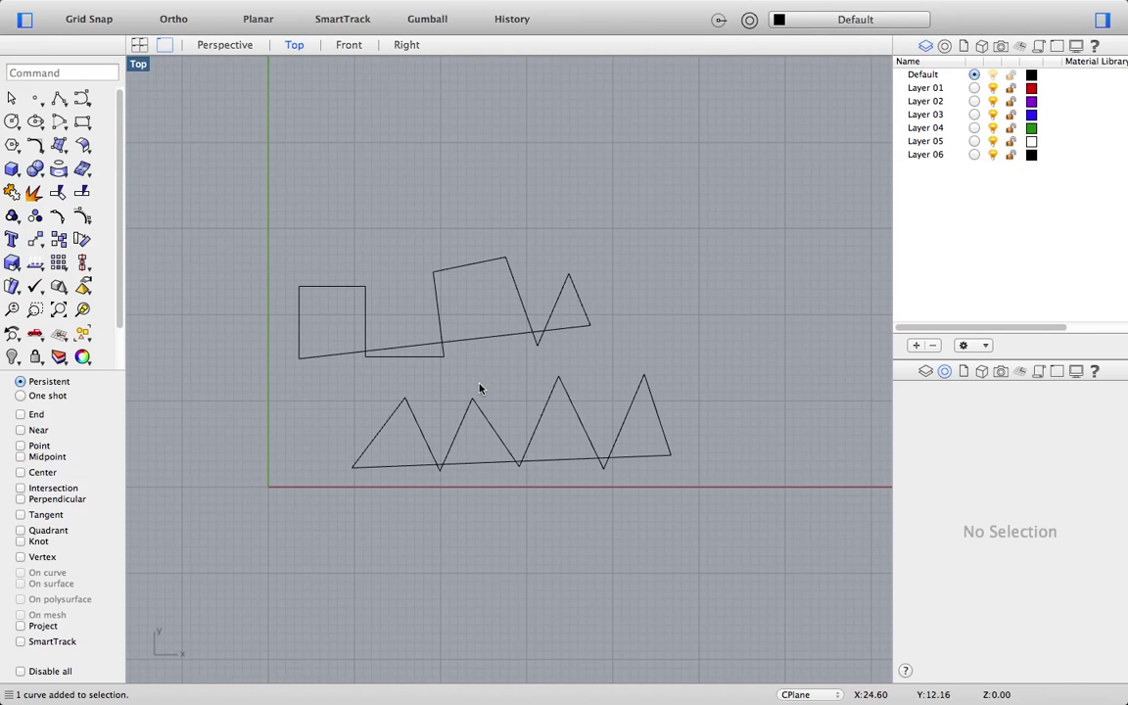
left_click(487, 419)
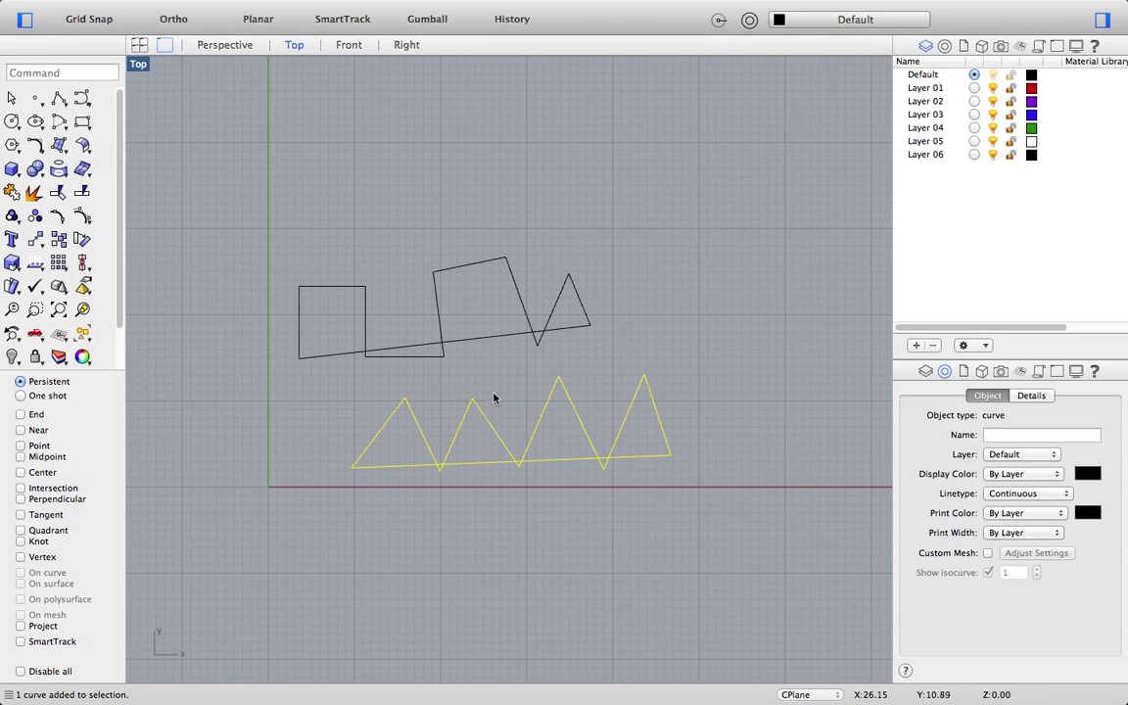
left_click(495, 397)
left_click(491, 335)
left_click(495, 376)
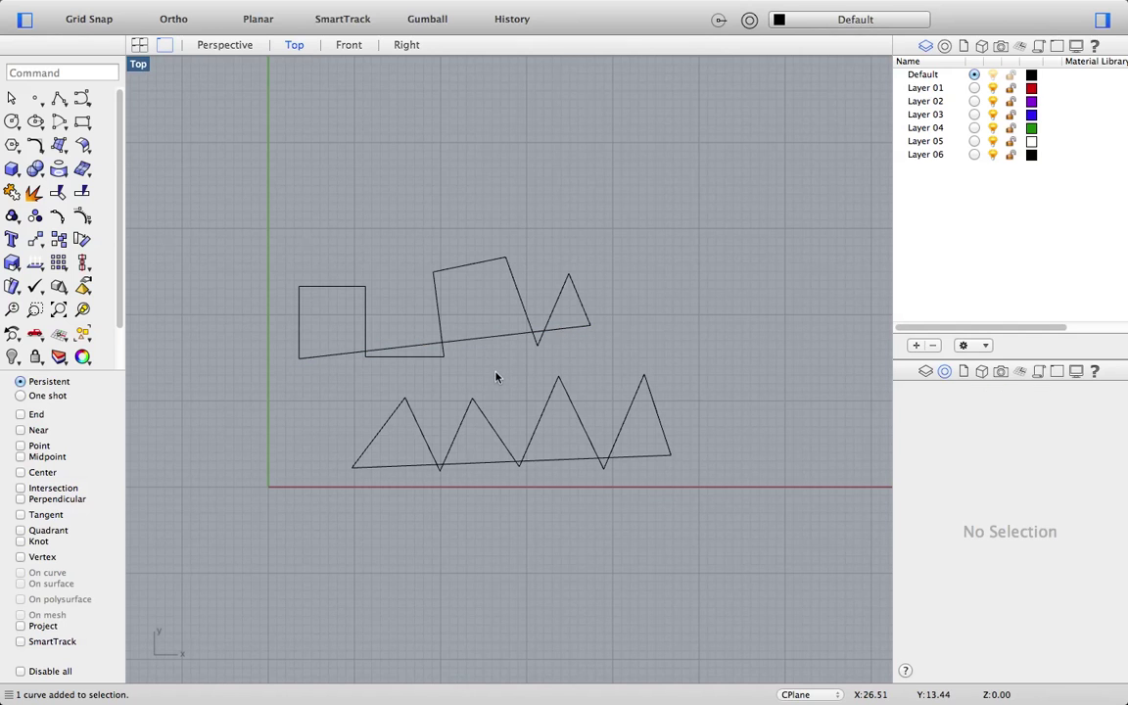
Window-select every curve and delete them, leaving the Top view empty
left_click_drag(676, 499, 250, 245)
key("Delete")
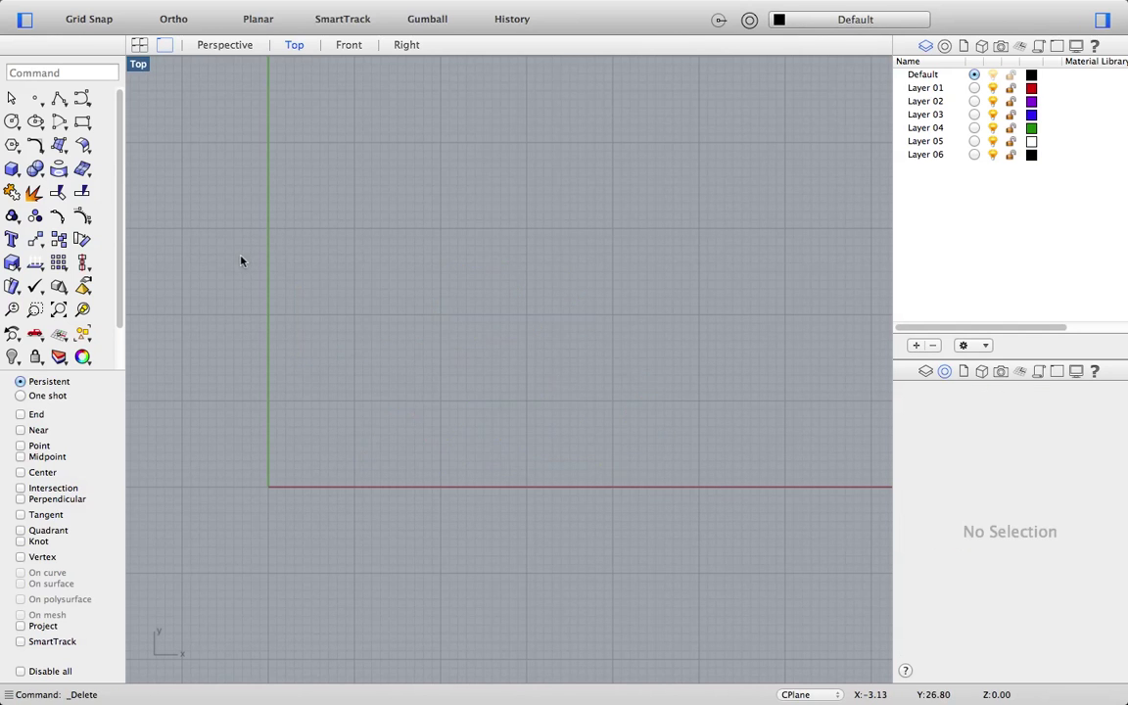
scroll(378, 354, "down", 2)
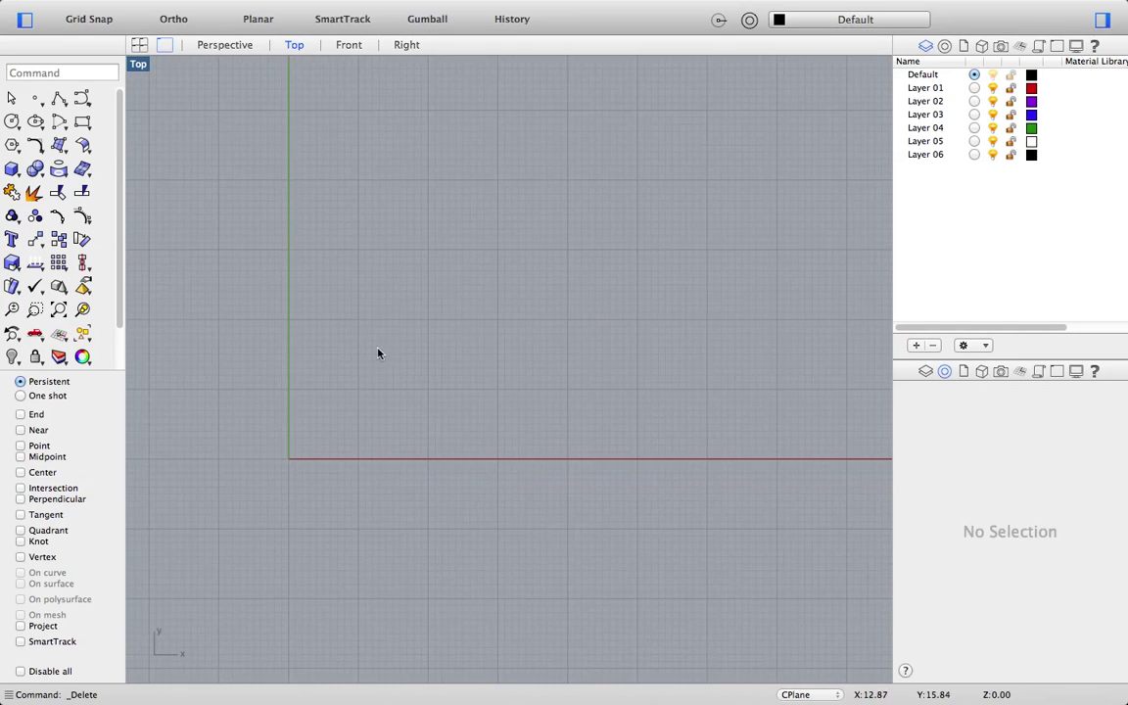
Start a control-point Curve and place alternating high and low points from the left
left_click(83, 101)
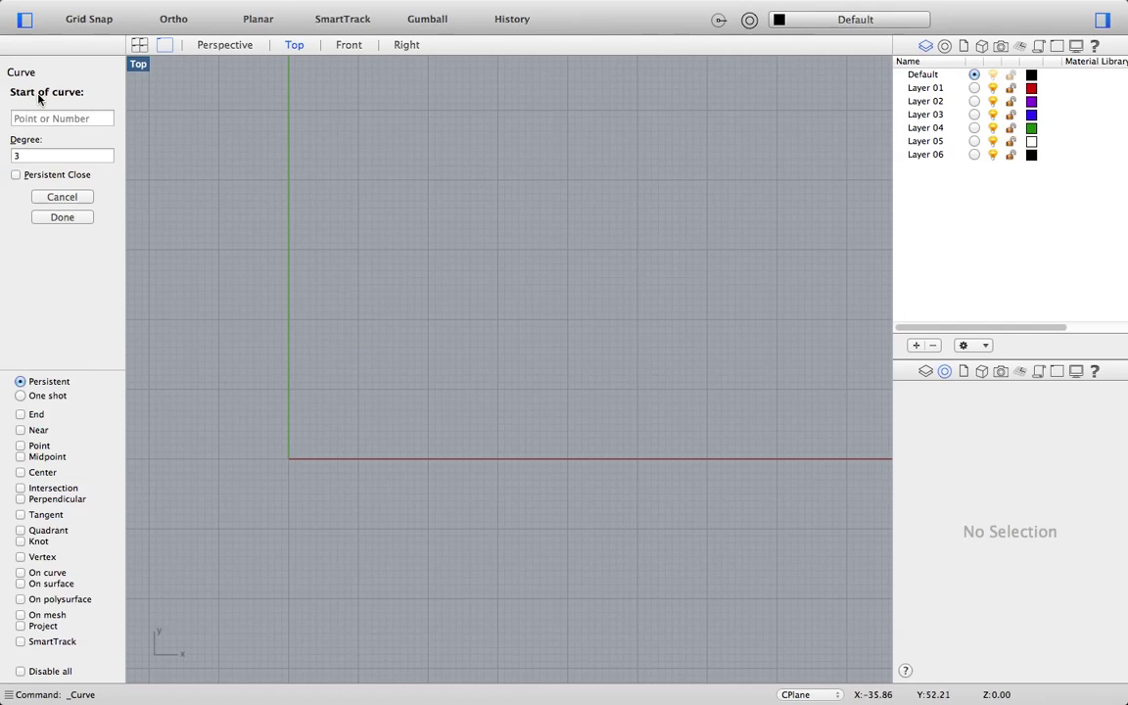
left_click(315, 334)
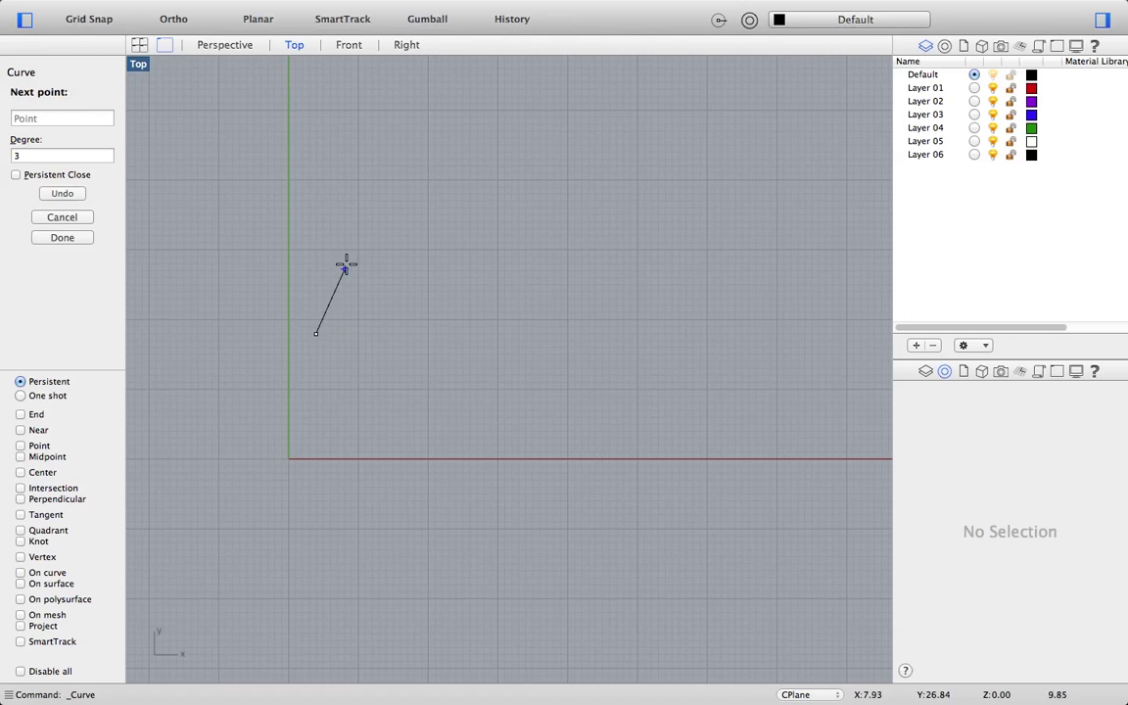
left_click(350, 226)
left_click(400, 352)
left_click(419, 227)
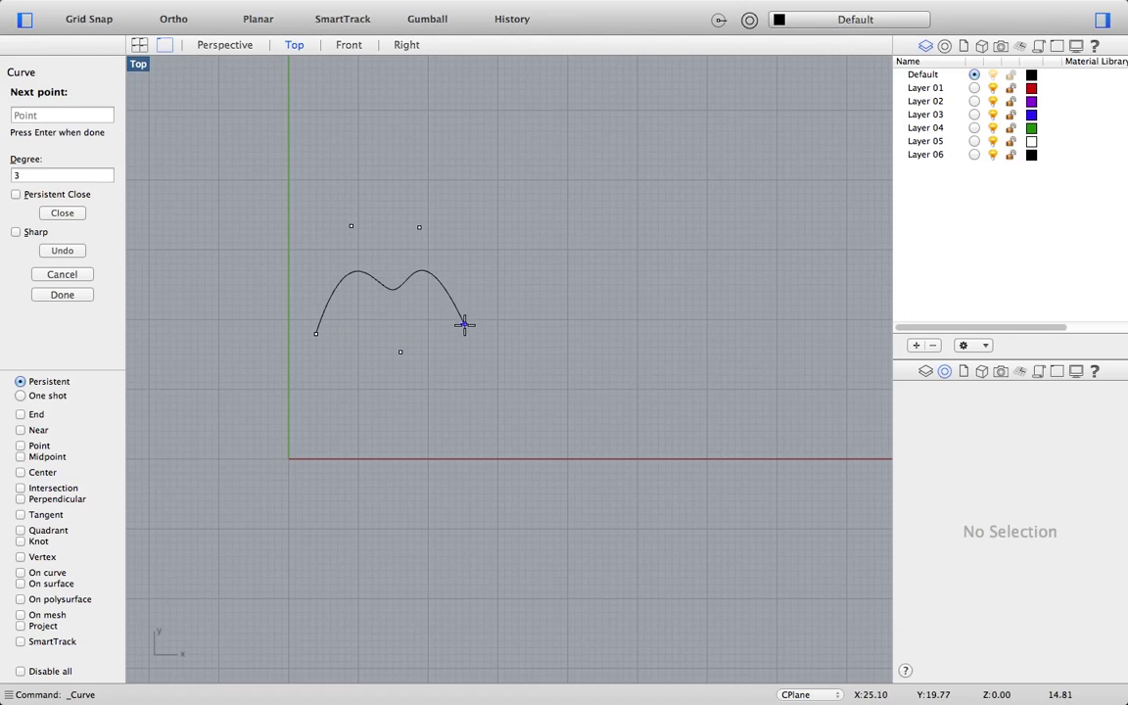
left_click(474, 335)
left_click(495, 243)
left_click(558, 345)
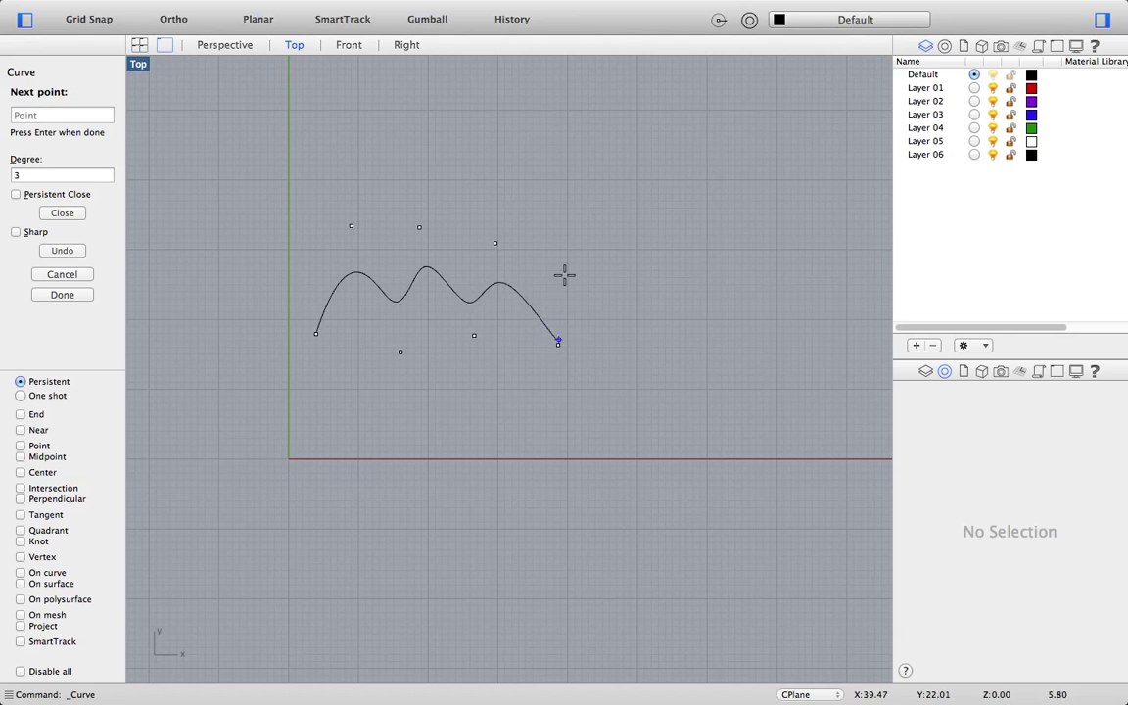
Add the remaining wave points out to the right end and finish the curve
left_click(567, 232)
left_click(640, 319)
left_click(677, 207)
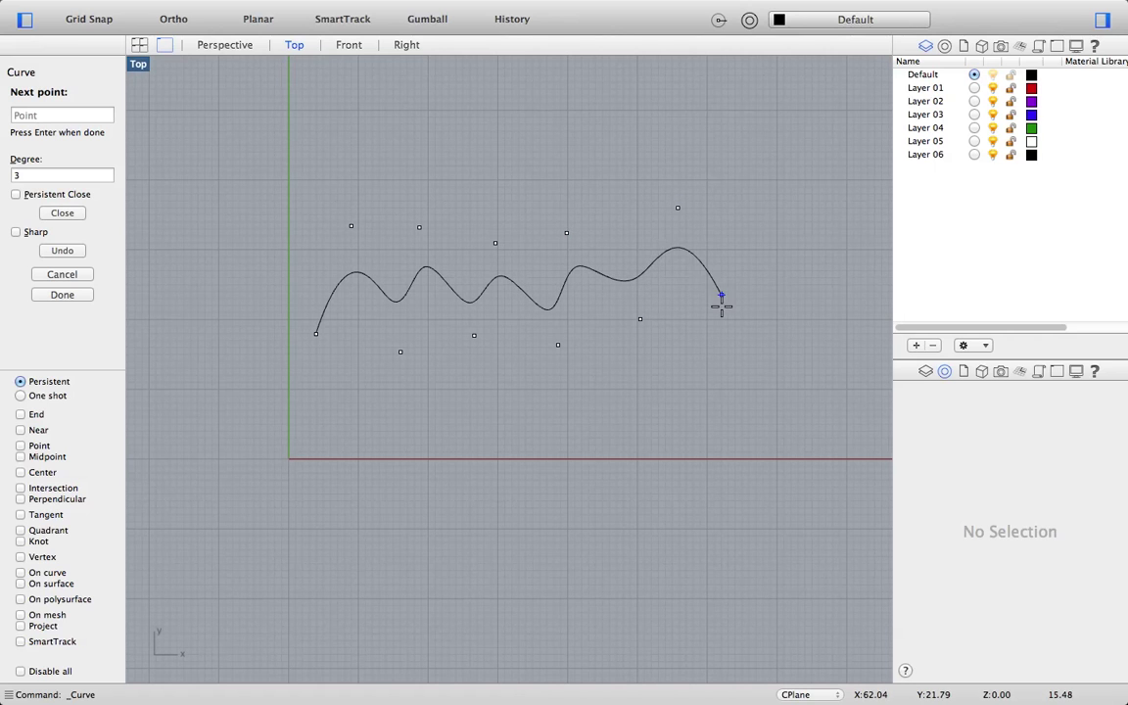
left_click(722, 304)
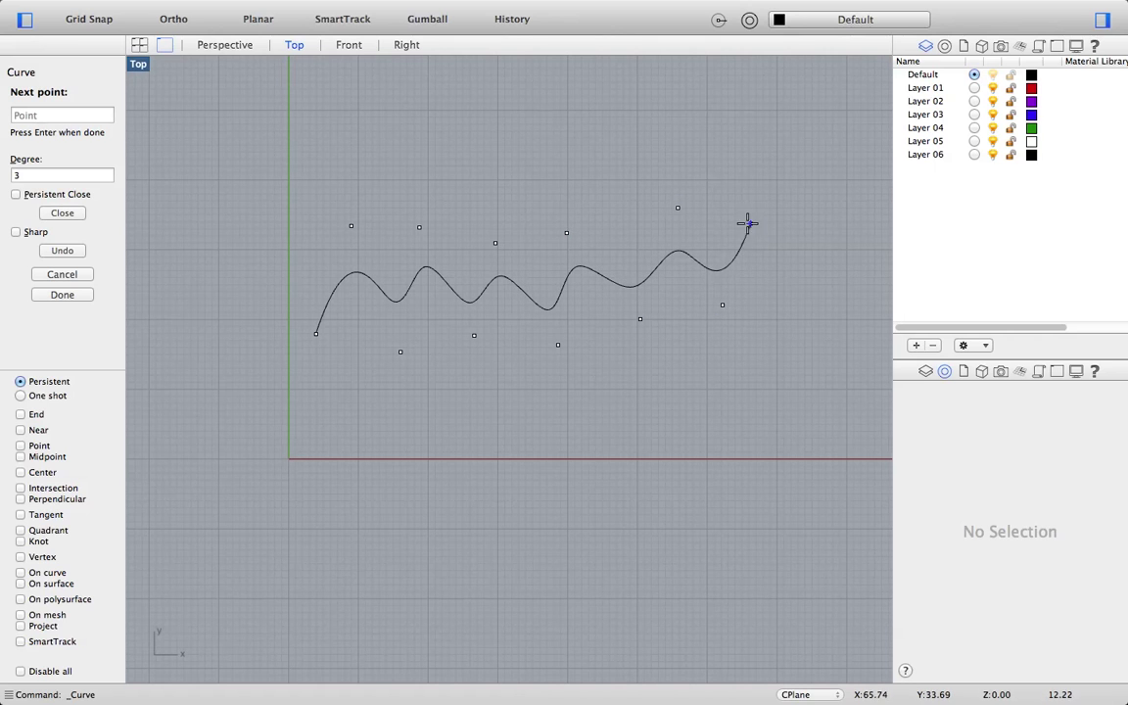
scroll(755, 232, "up", 2)
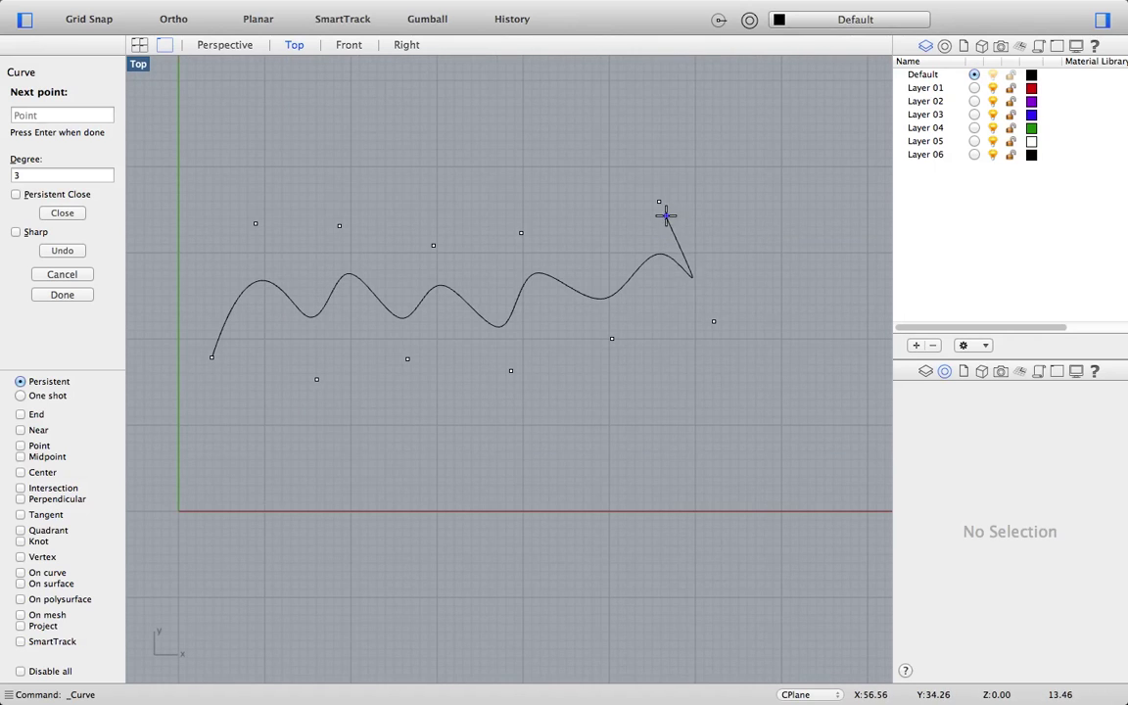
left_click(733, 239)
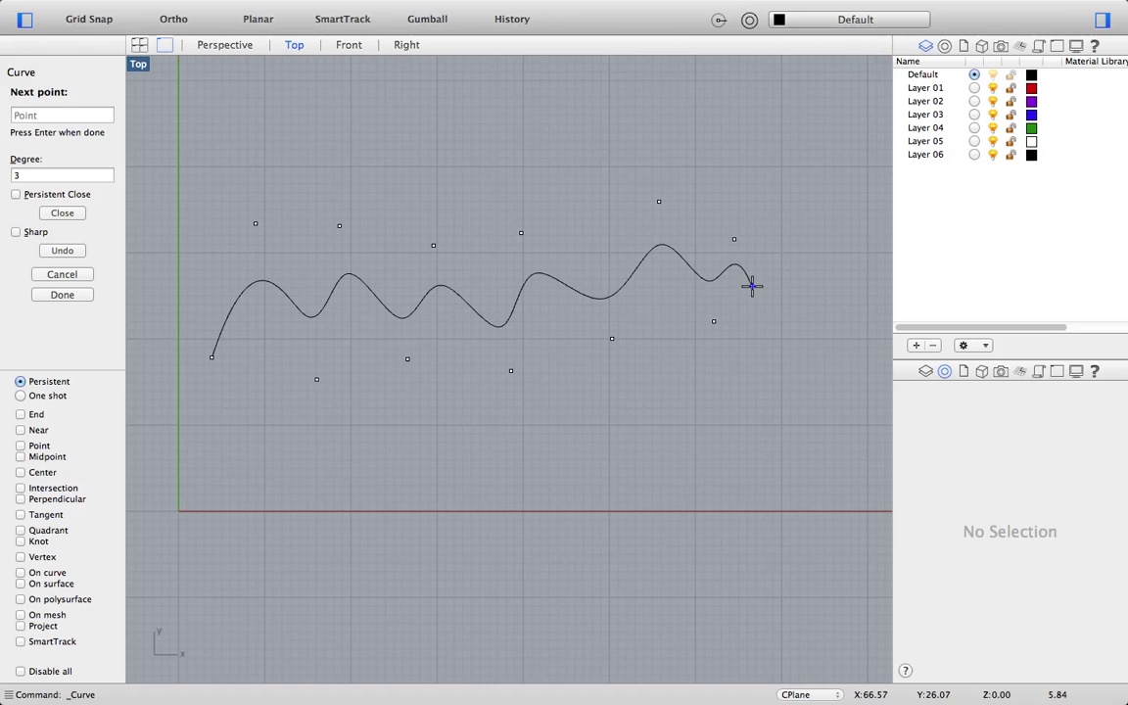
key("Return")
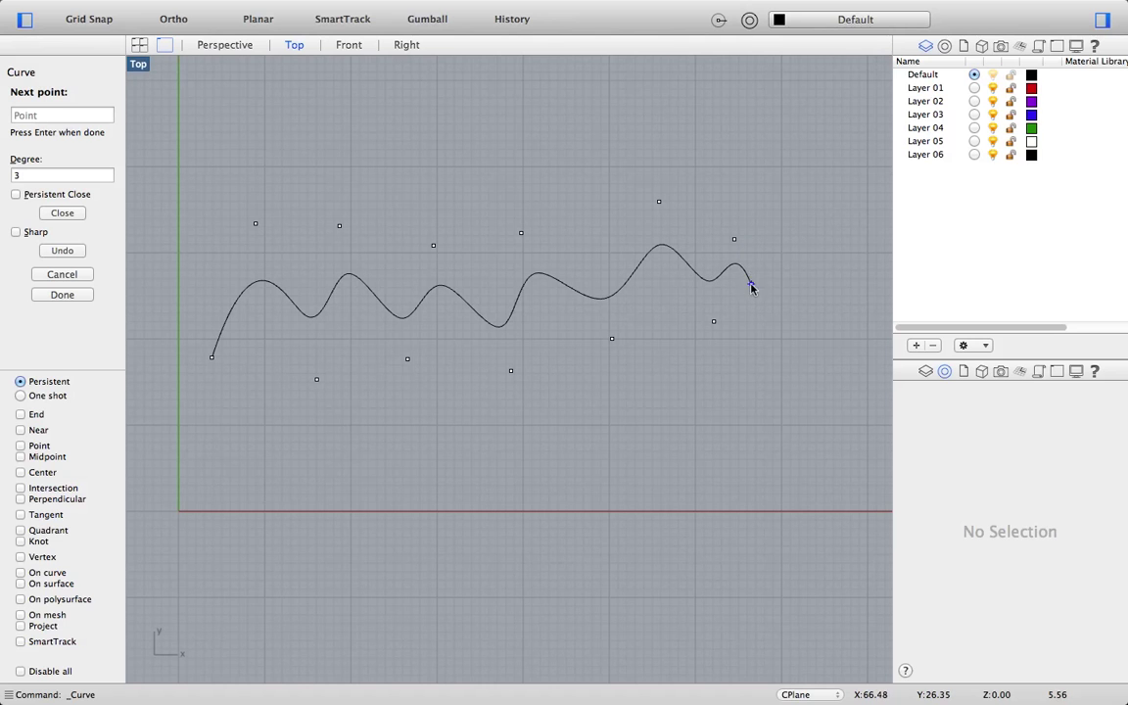
scroll(657, 314, "down", 2)
scroll(559, 328, "up", 2)
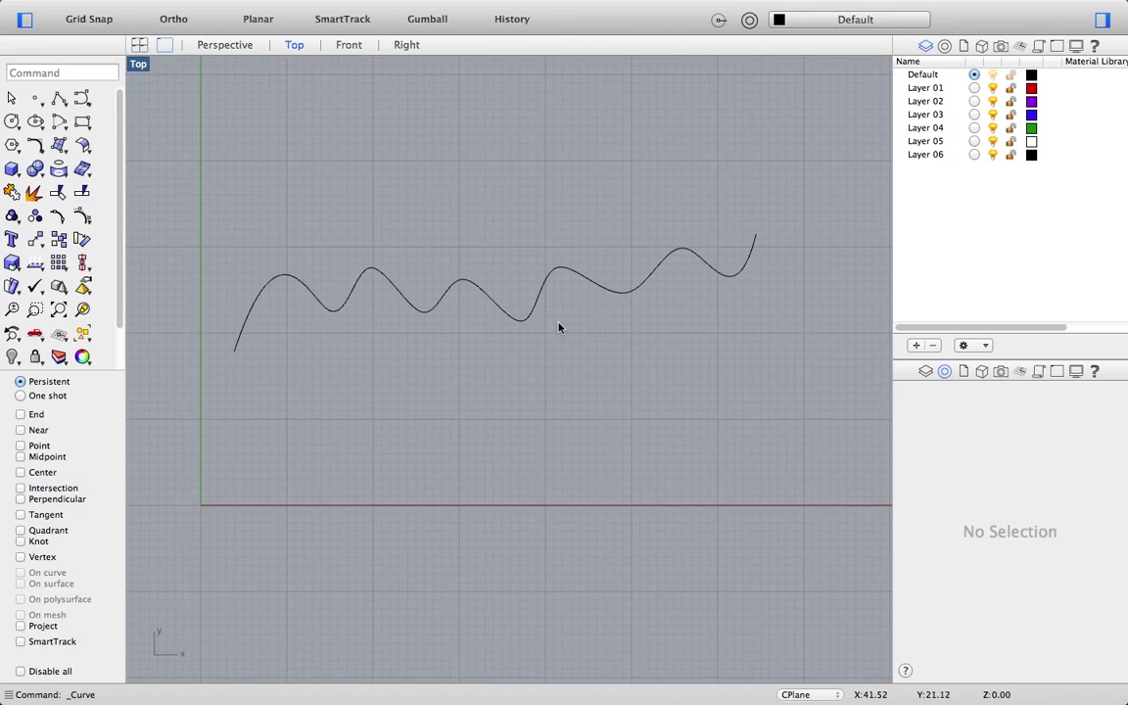
scroll(397, 277, "down", 2)
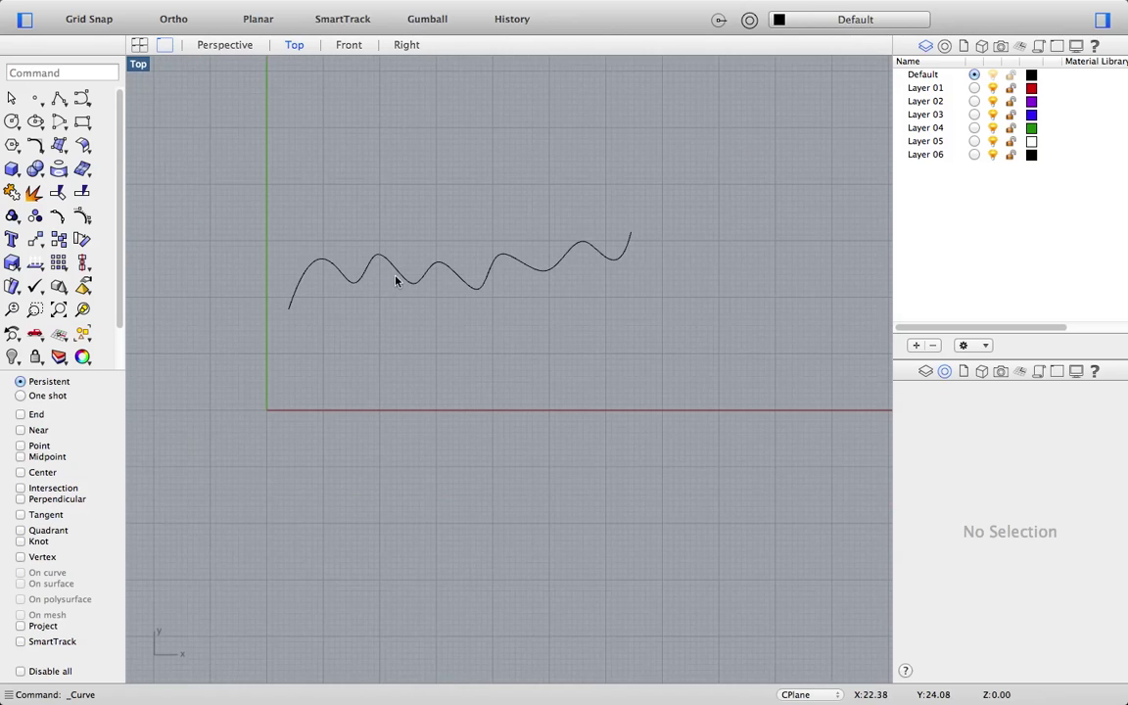
scroll(403, 277, "up", 2)
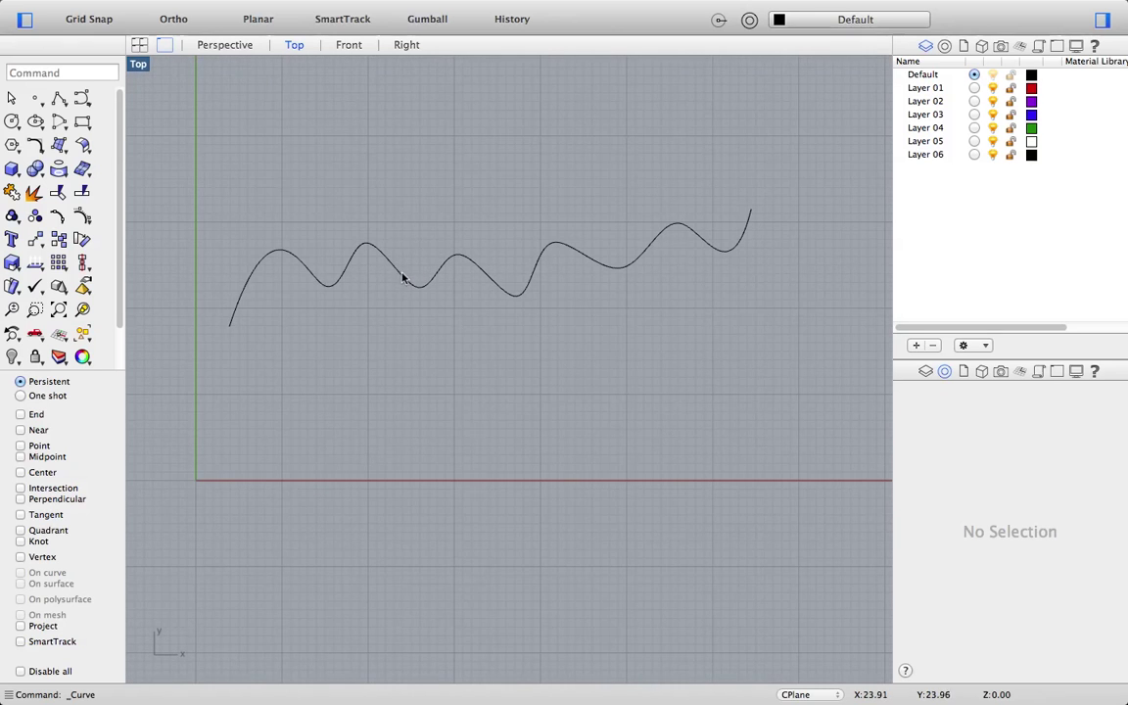
Start Curve: interpolate points and pick the first wave points below the first curve
left_click(85, 101)
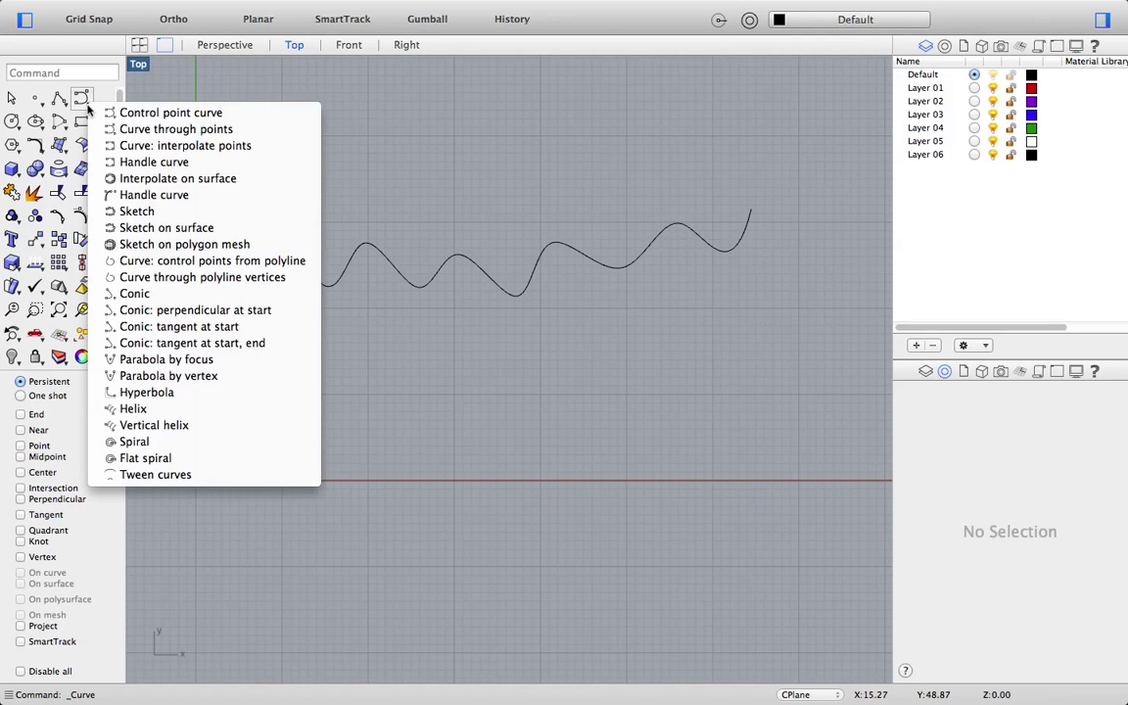
left_click(186, 147)
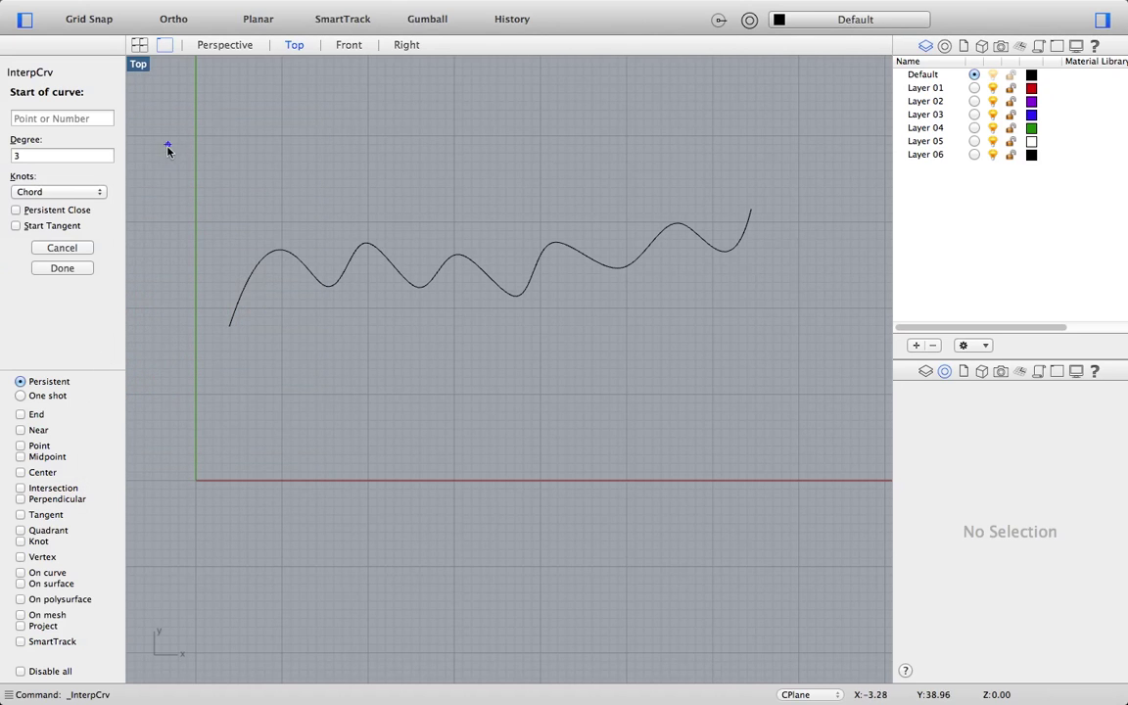
left_click(273, 409)
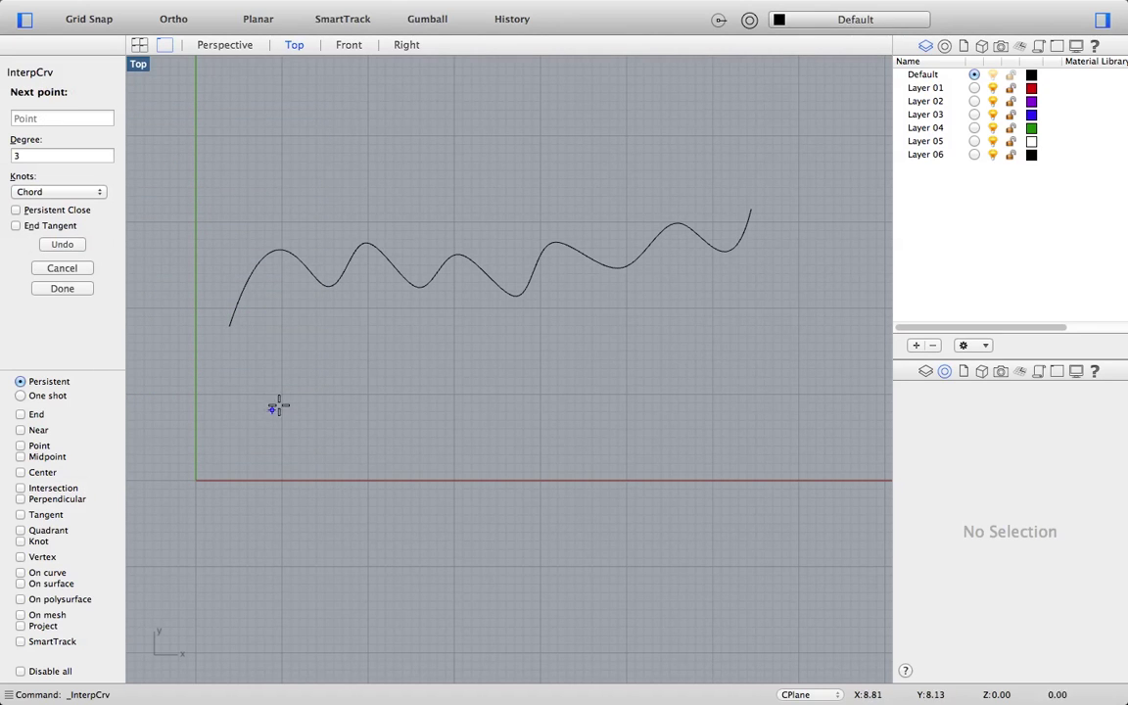
left_click(313, 341)
left_click(367, 426)
left_click(397, 335)
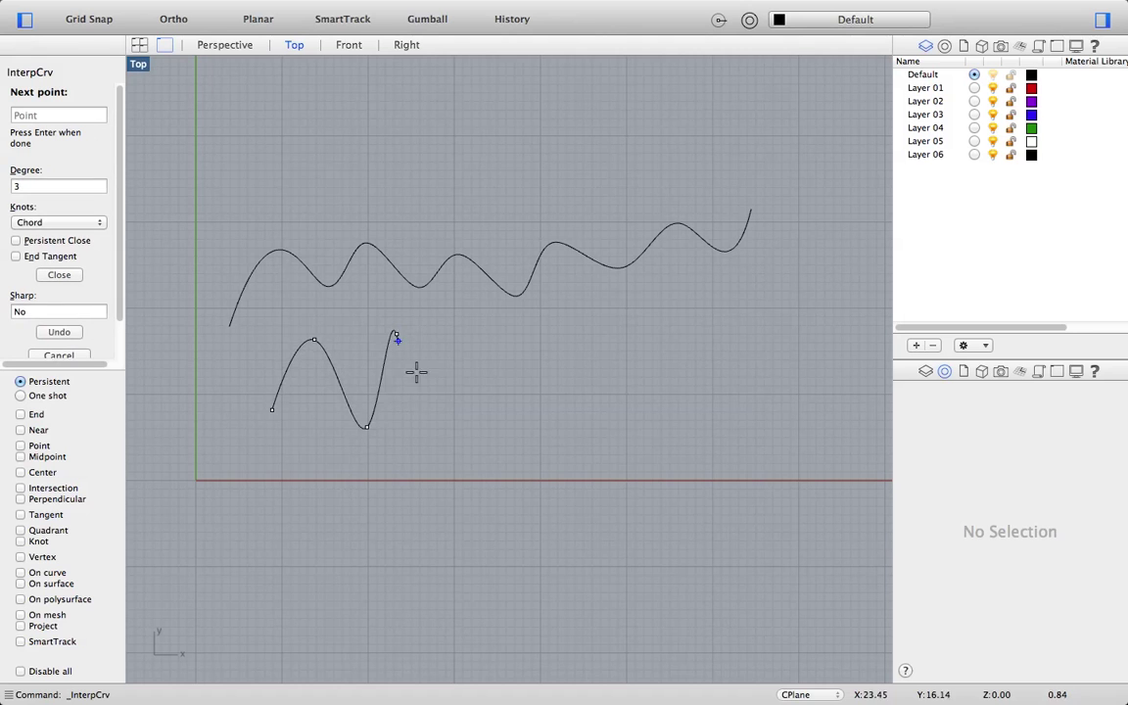
left_click(448, 422)
left_click(481, 328)
Continue picking alternating wave points toward the right
left_click(532, 419)
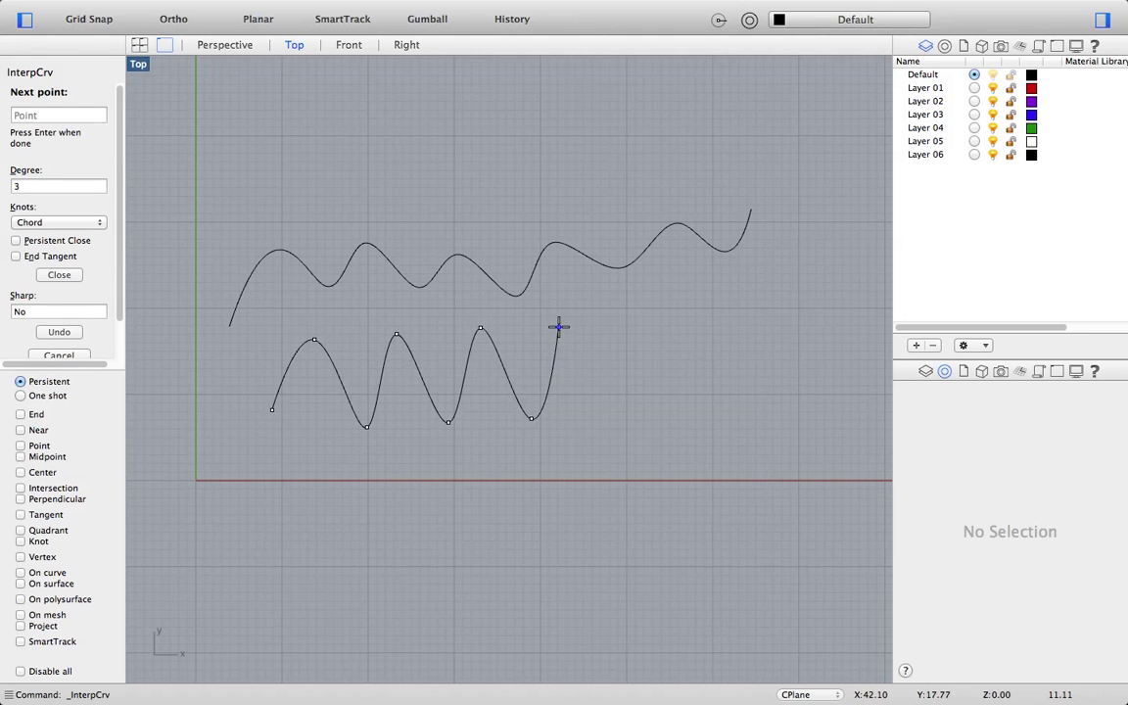
left_click(559, 327)
left_click(609, 415)
left_click(619, 329)
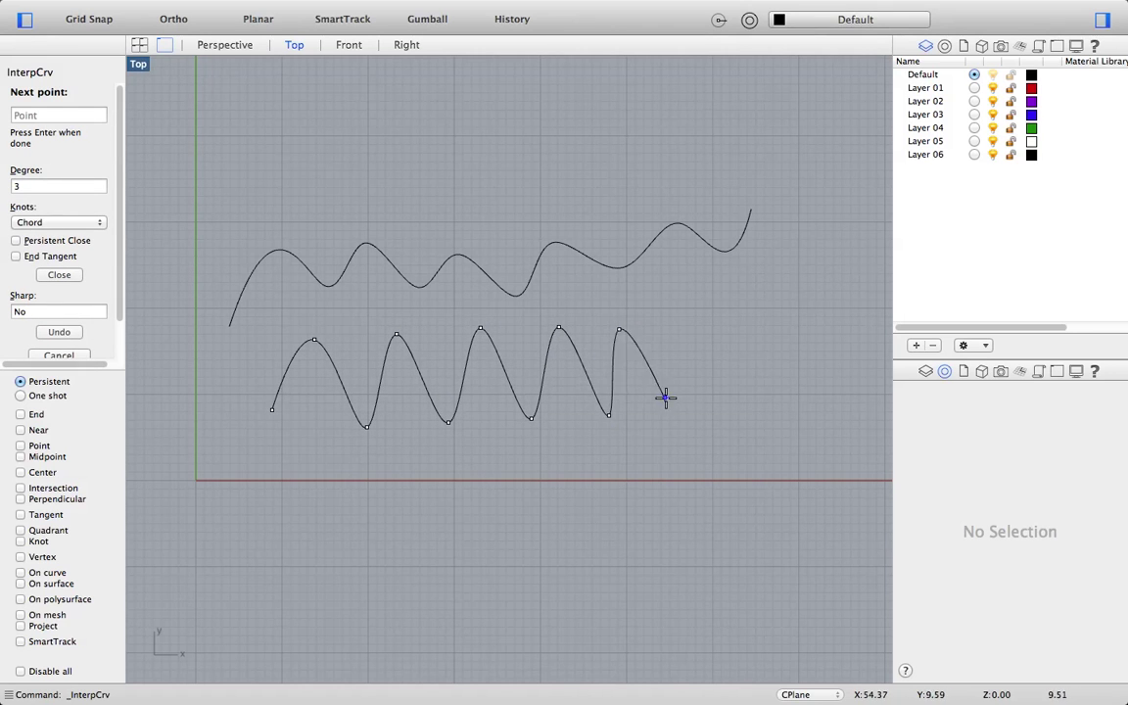
left_click(664, 397)
left_click(692, 314)
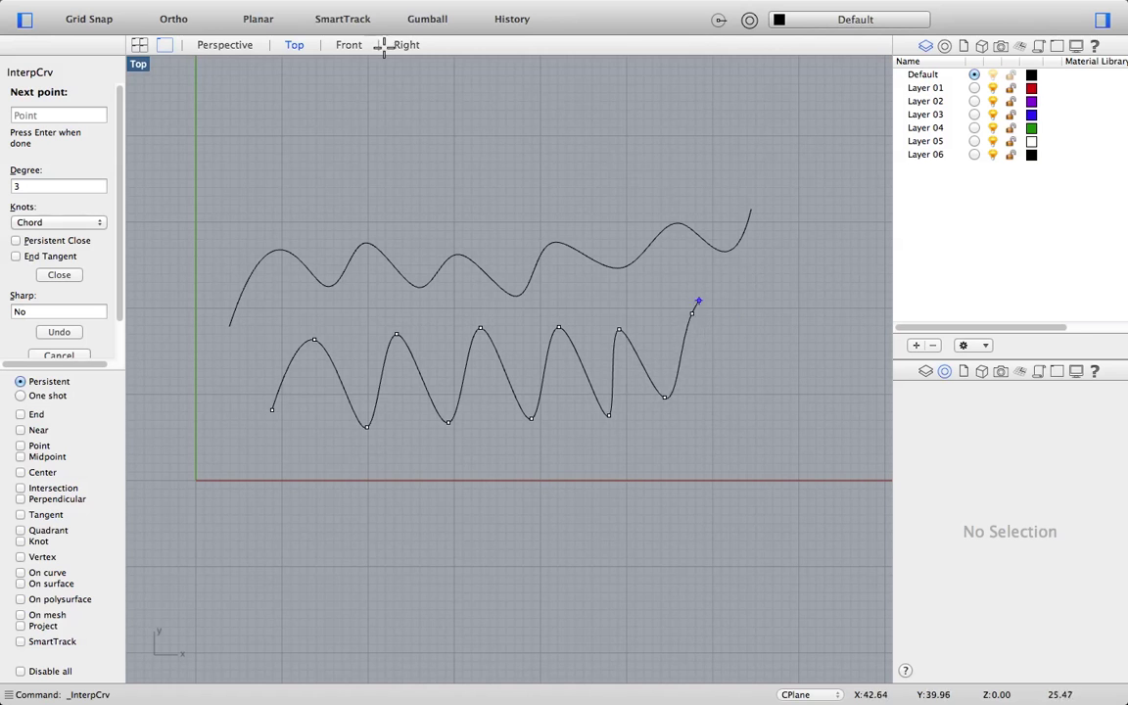
Undo the last four points, pick replacement points for the right end, and finish
left_click(60, 332)
left_click(60, 331)
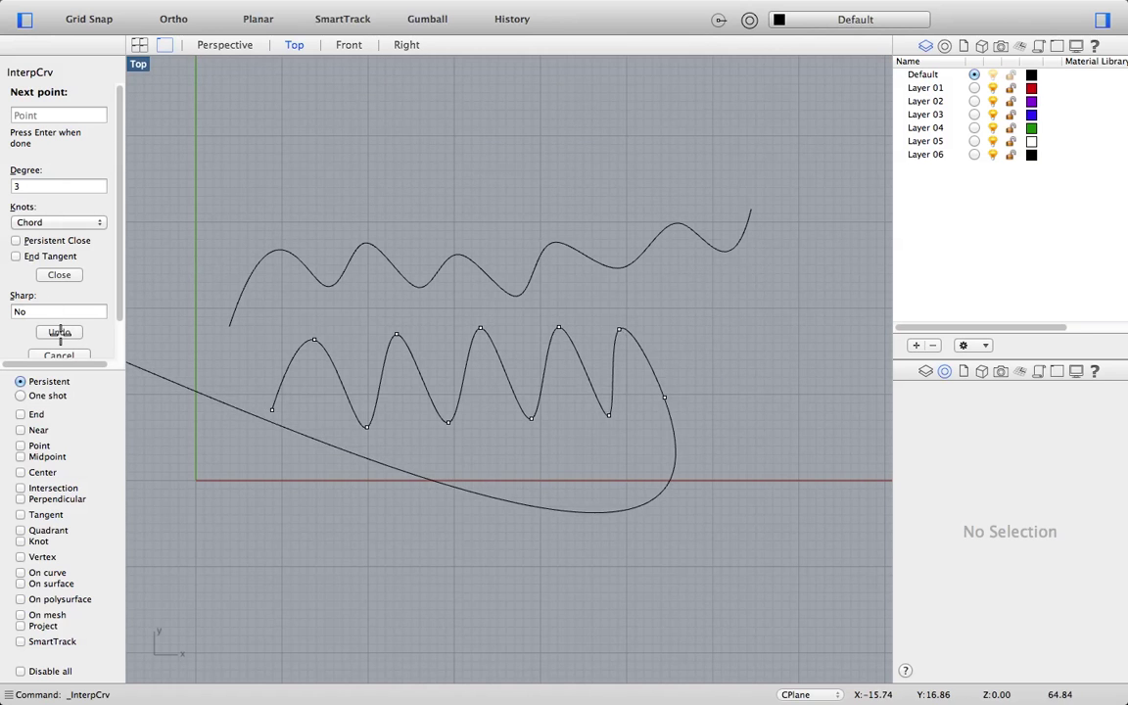
left_click(60, 332)
left_click(59, 332)
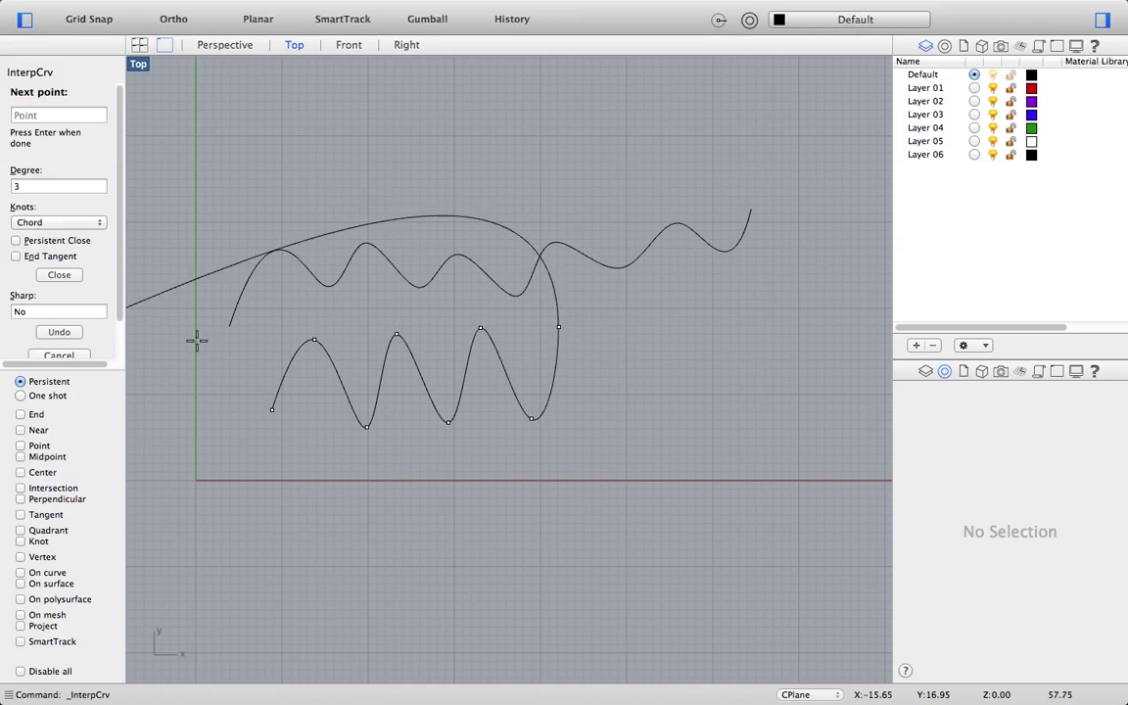
left_click(635, 342)
left_click(644, 413)
left_click(701, 322)
left_click(738, 381)
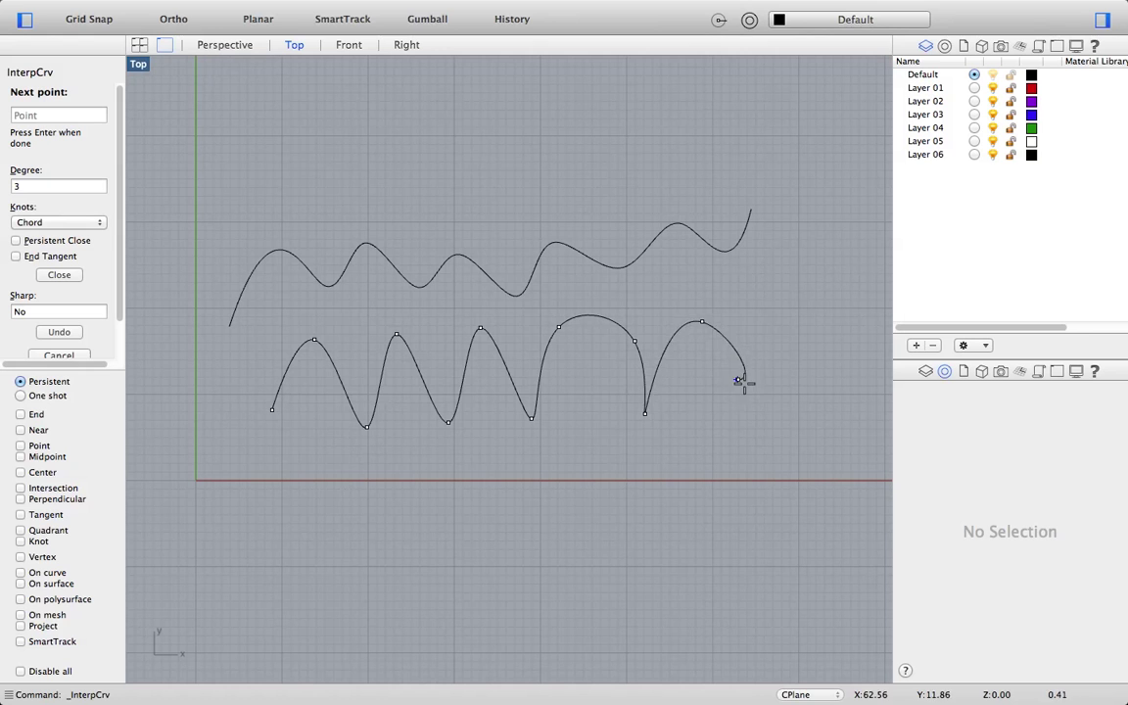
key("Return")
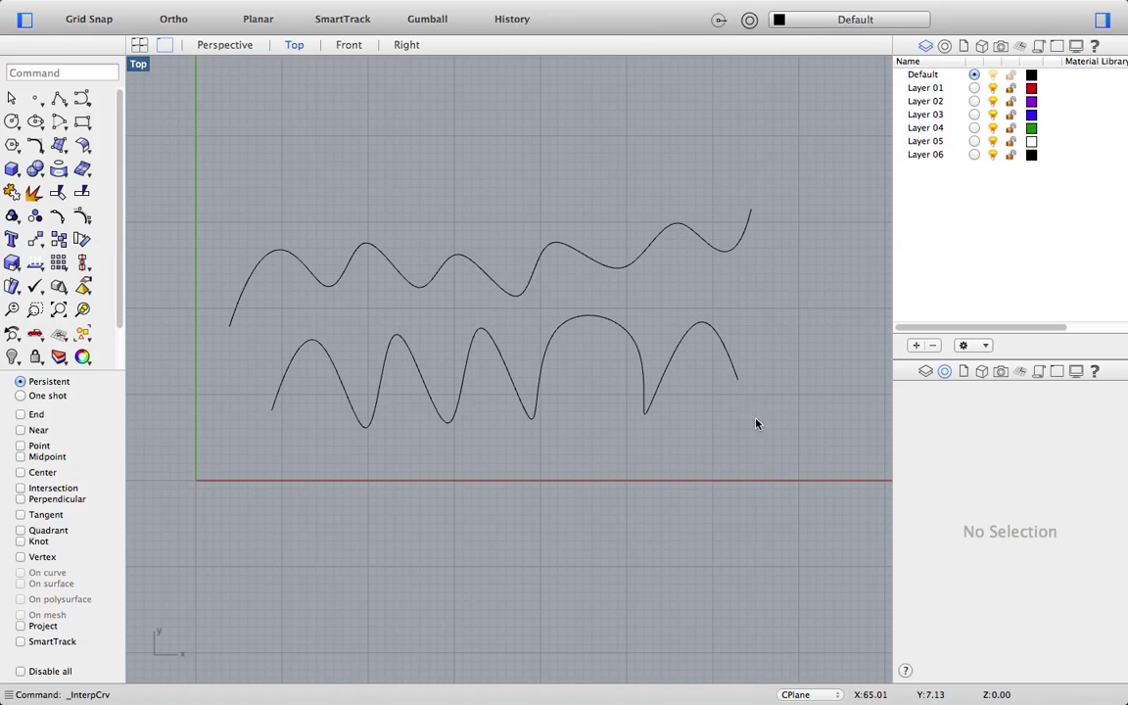
scroll(537, 375, "down", 3)
scroll(538, 375, "up", 3)
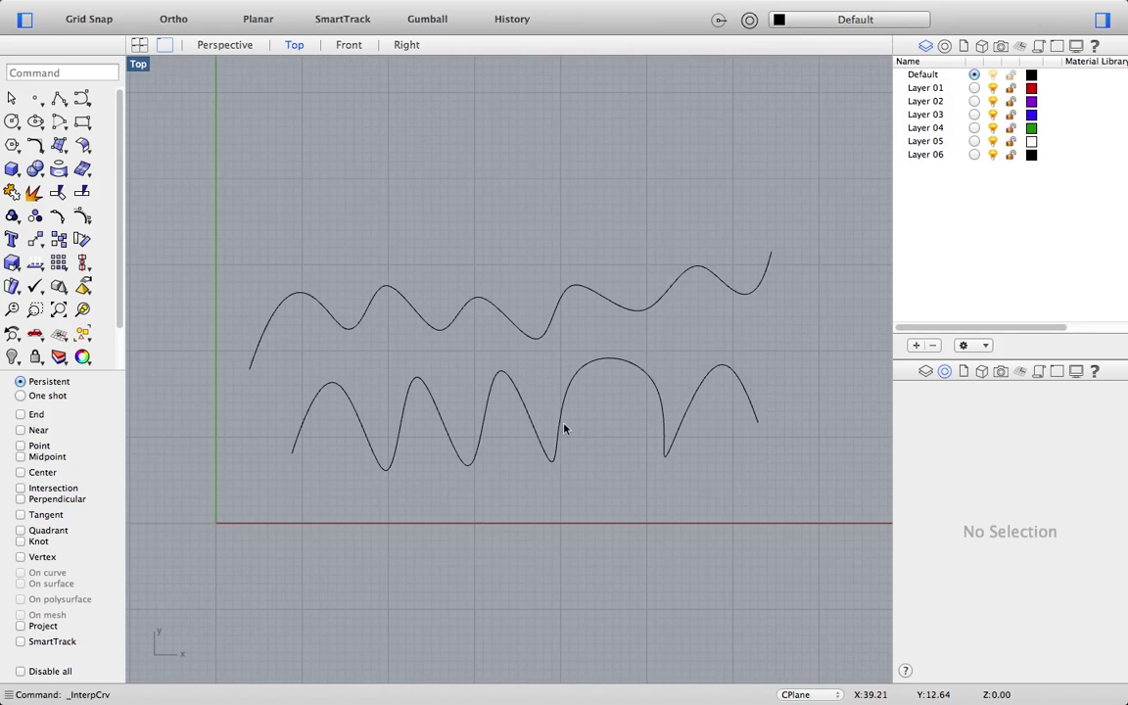
Show control points of both curves, drag two low points of the lower curve upward, then hide them
left_click_drag(591, 431, 483, 271)
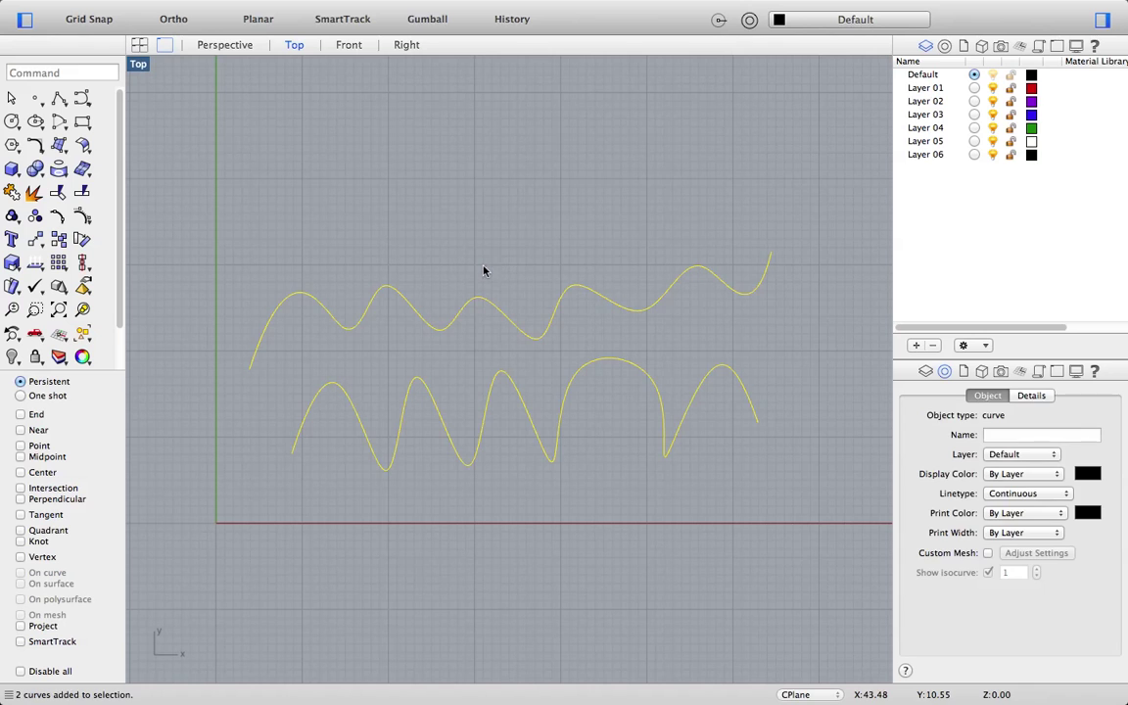
left_click(83, 218)
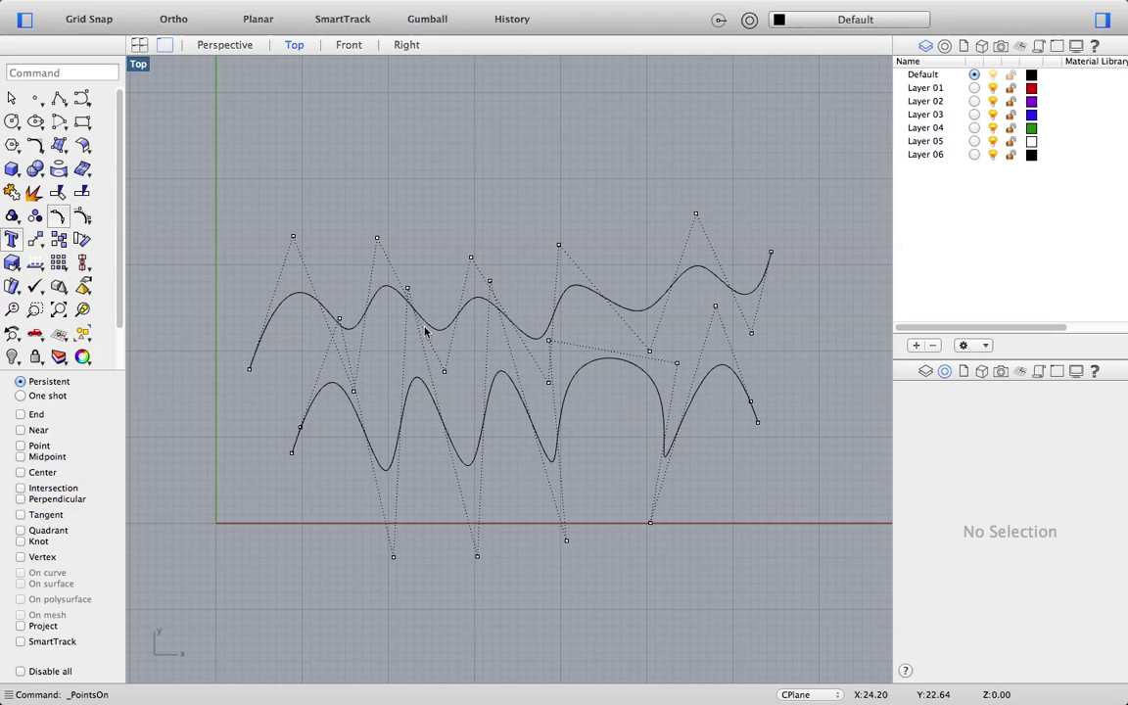
scroll(428, 327, "up", 3)
left_click_drag(496, 582, 556, 611)
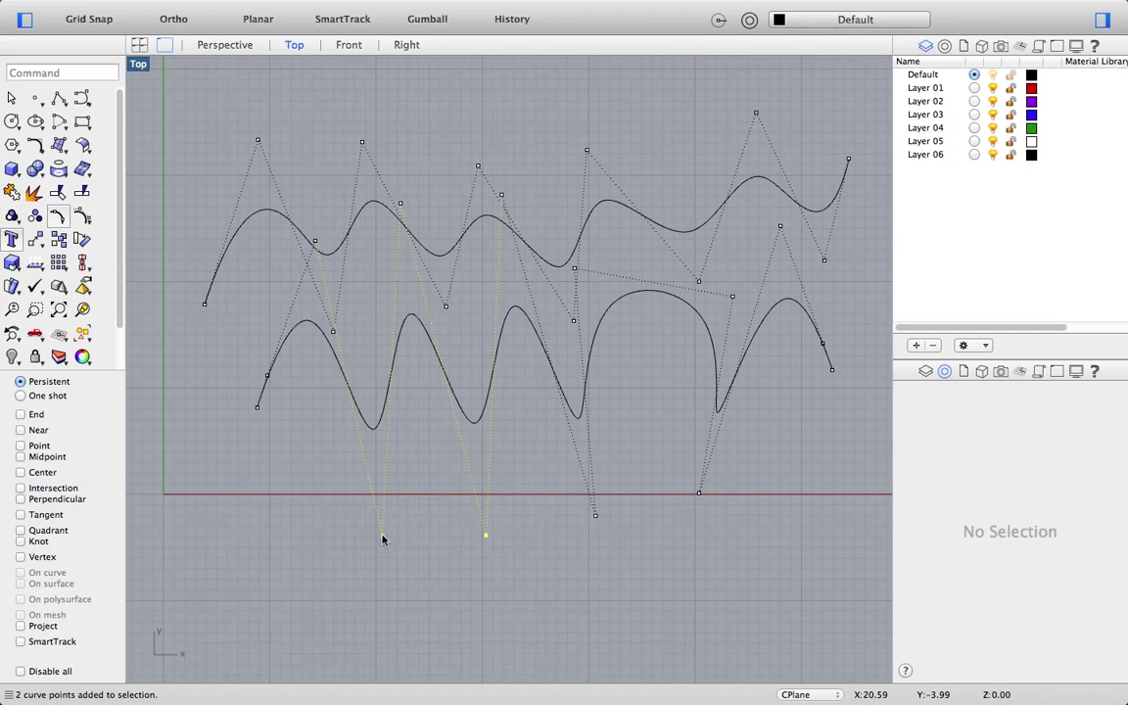
left_click_drag(382, 539, 324, 468)
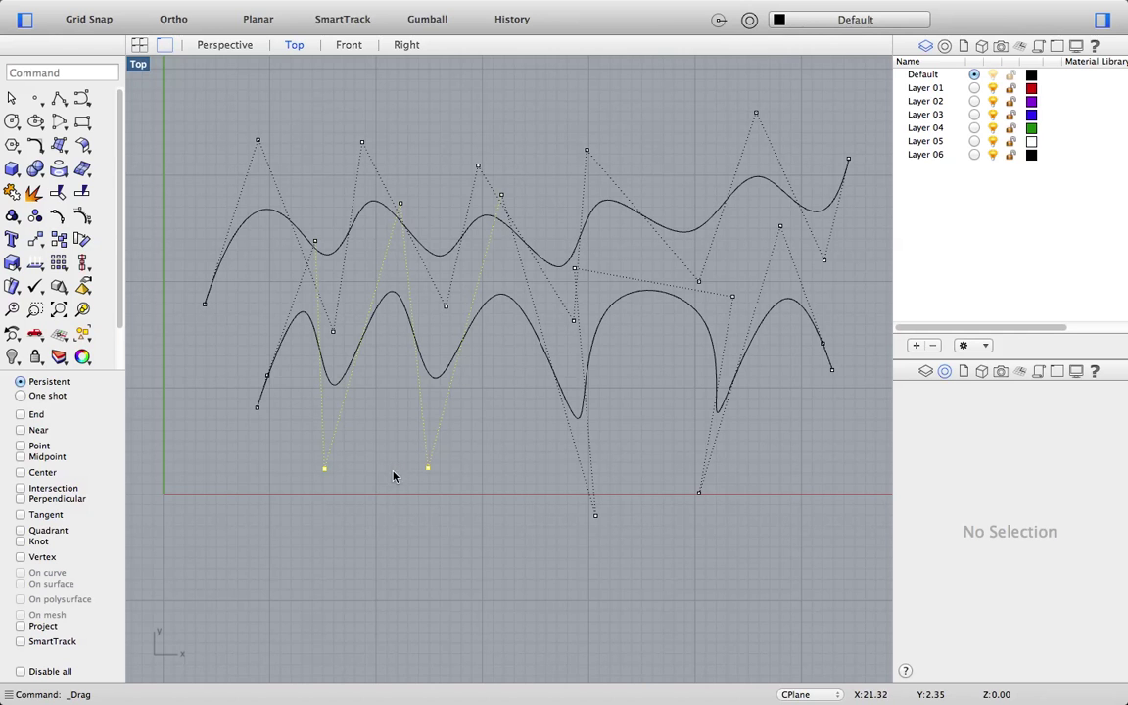
key("Escape")
key("Escape")
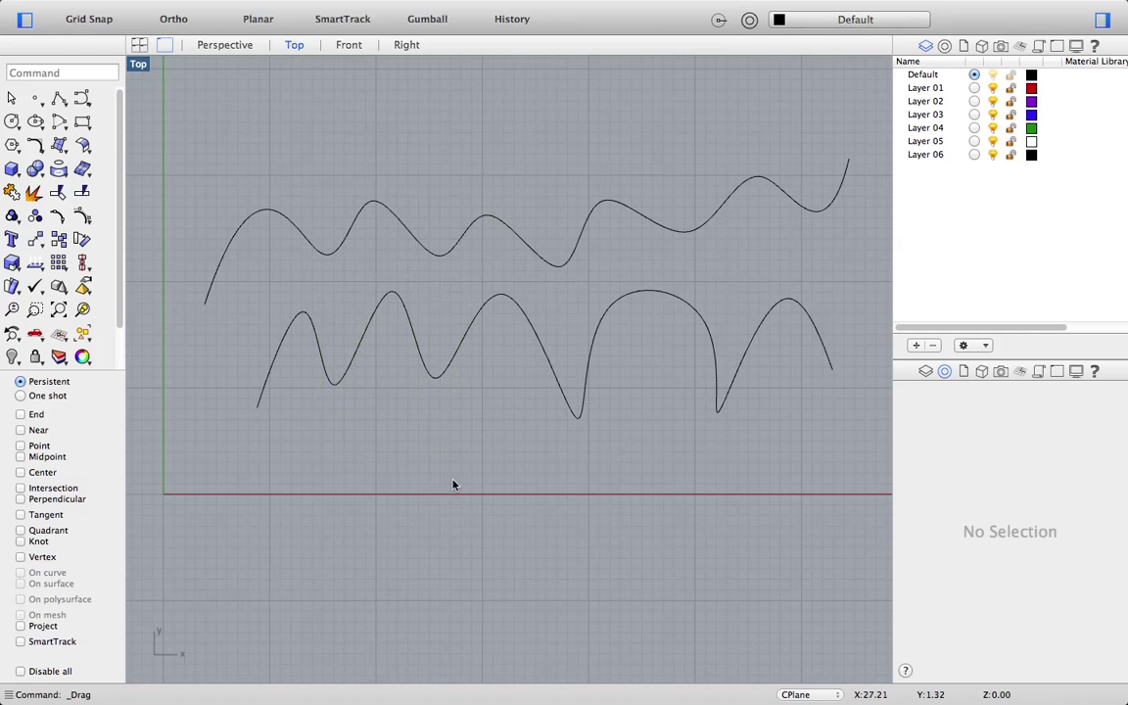
scroll(441, 487, "down", 2)
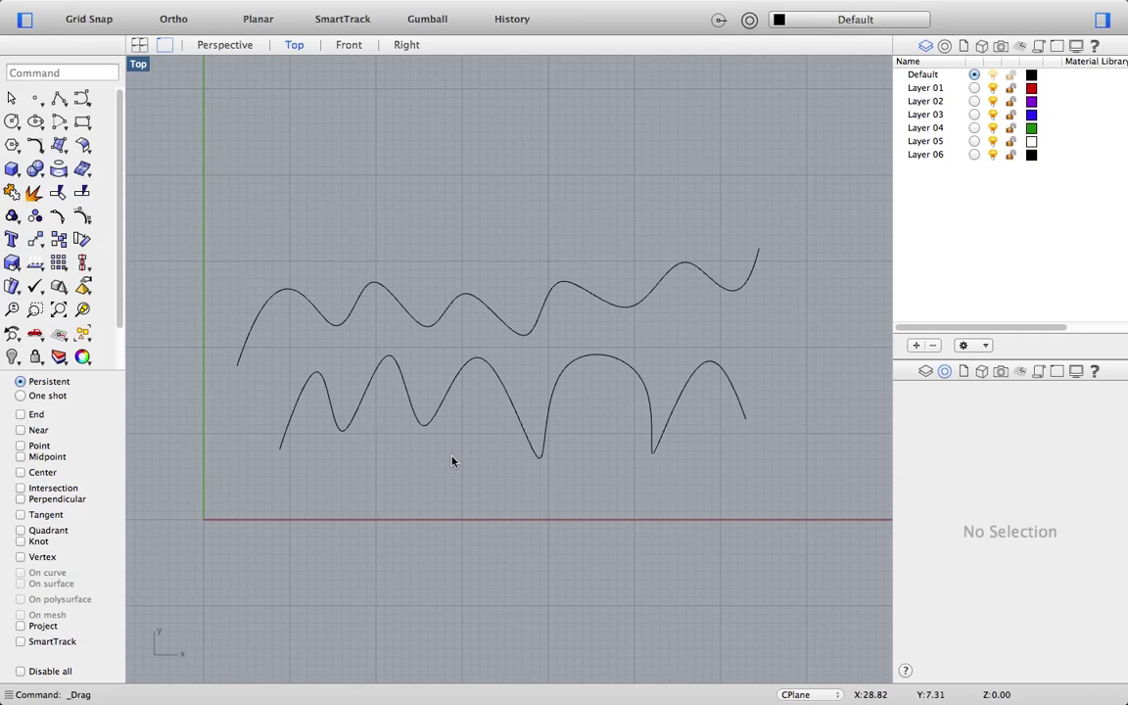